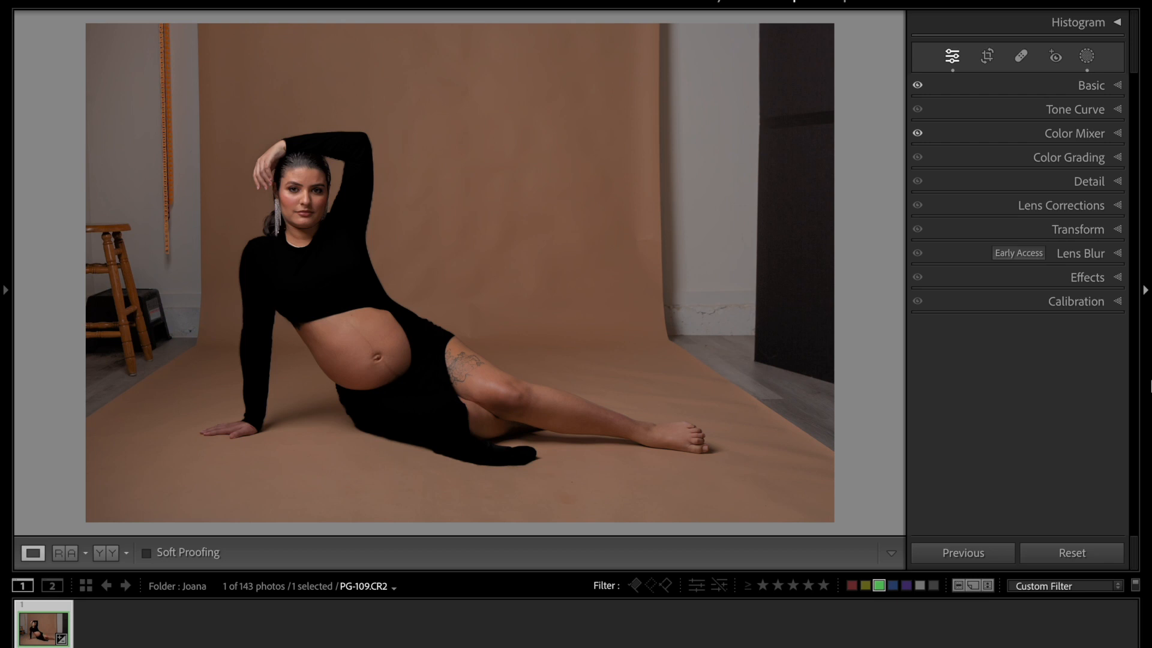
Try the Texture setting at +100 and at −100 on a close-up of the woman's face, and reset it
left_click(1063, 86)
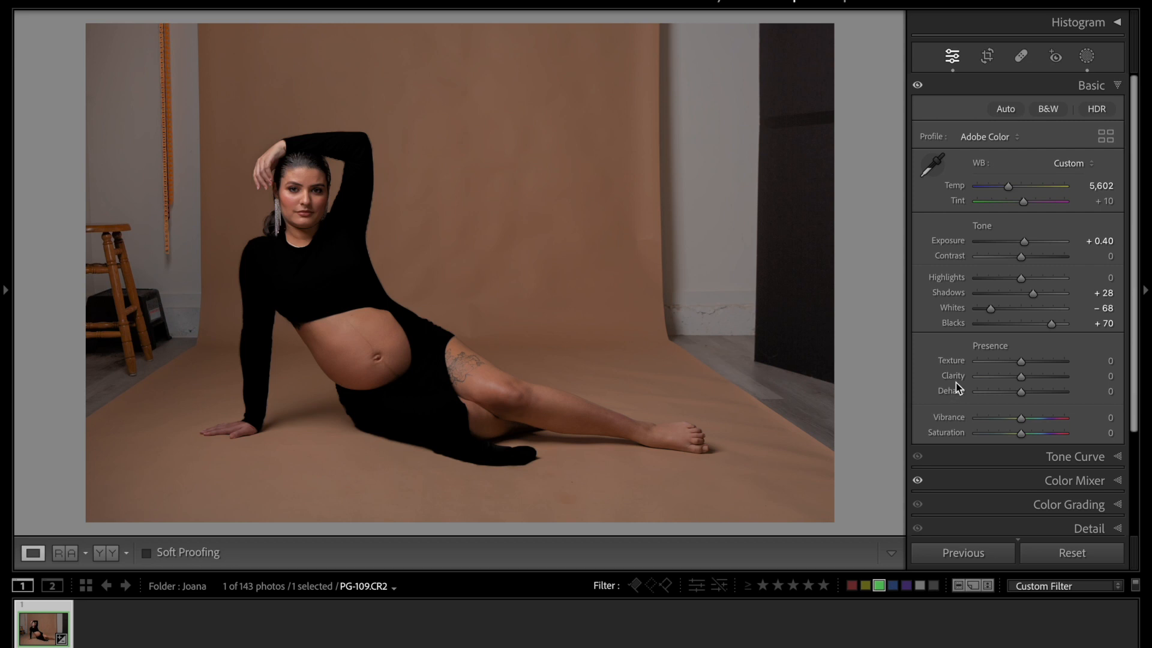
left_click(285, 180)
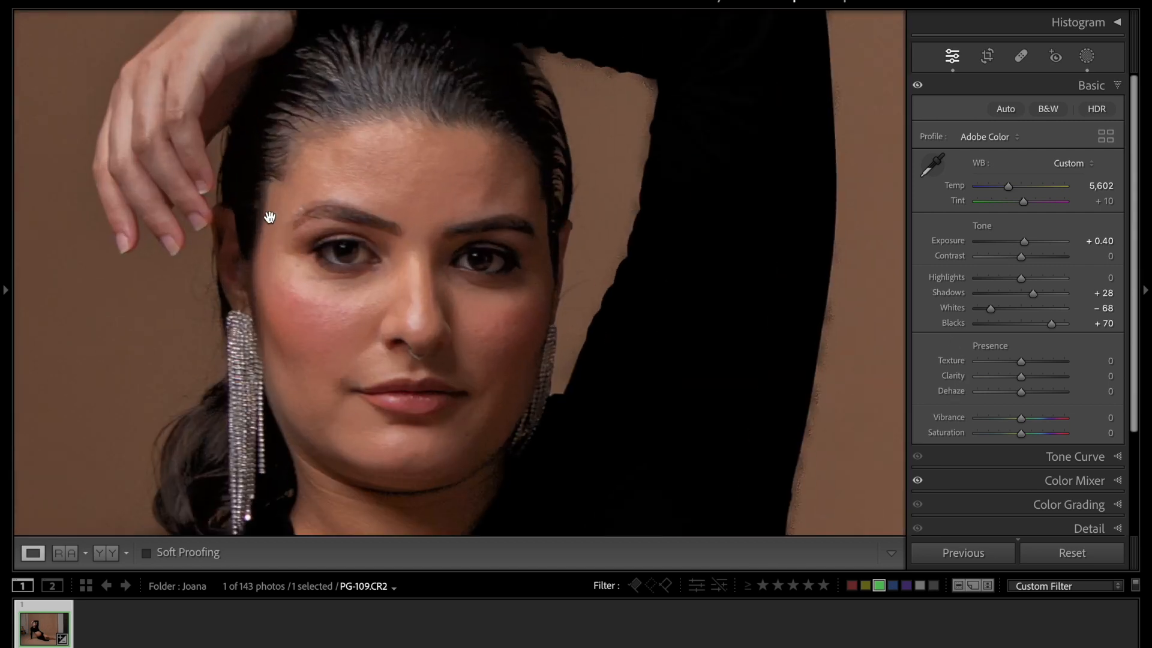
left_click_drag(298, 265, 422, 244)
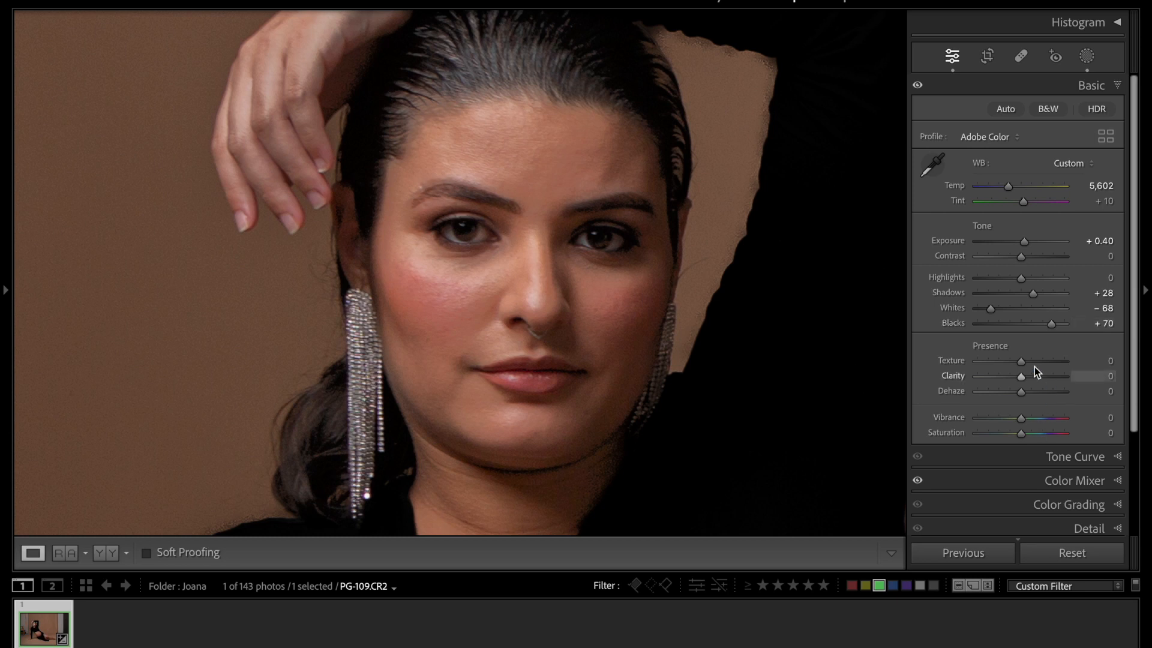
left_click_drag(1020, 362, 1065, 363)
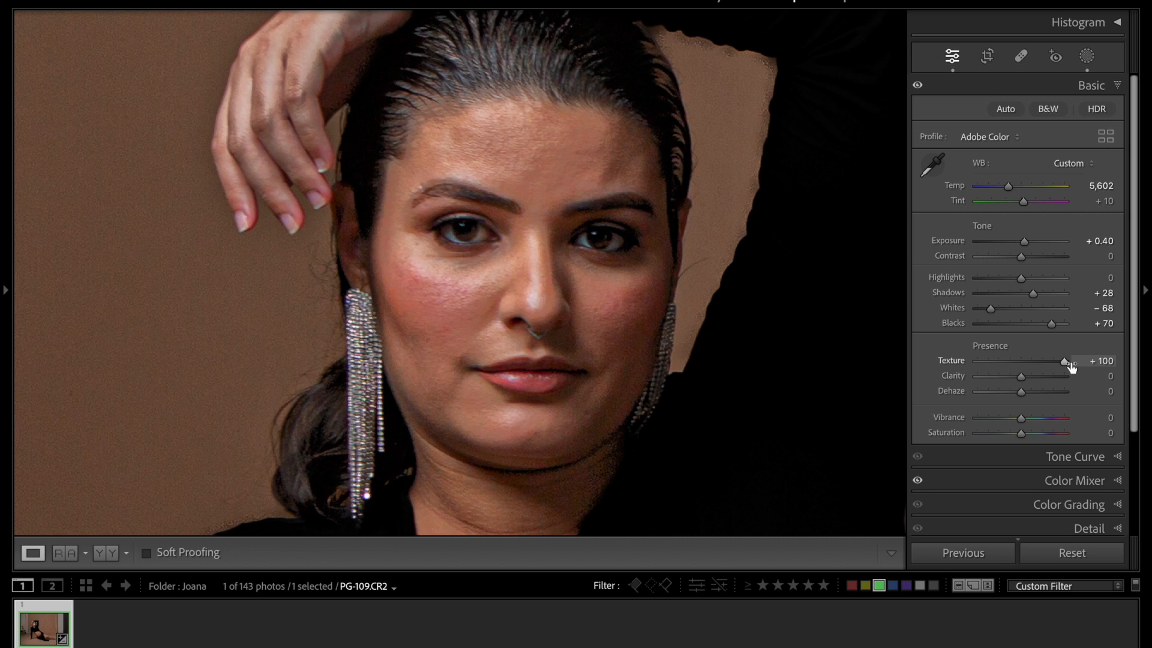
left_click(1063, 364)
left_click_drag(1063, 363, 929, 343)
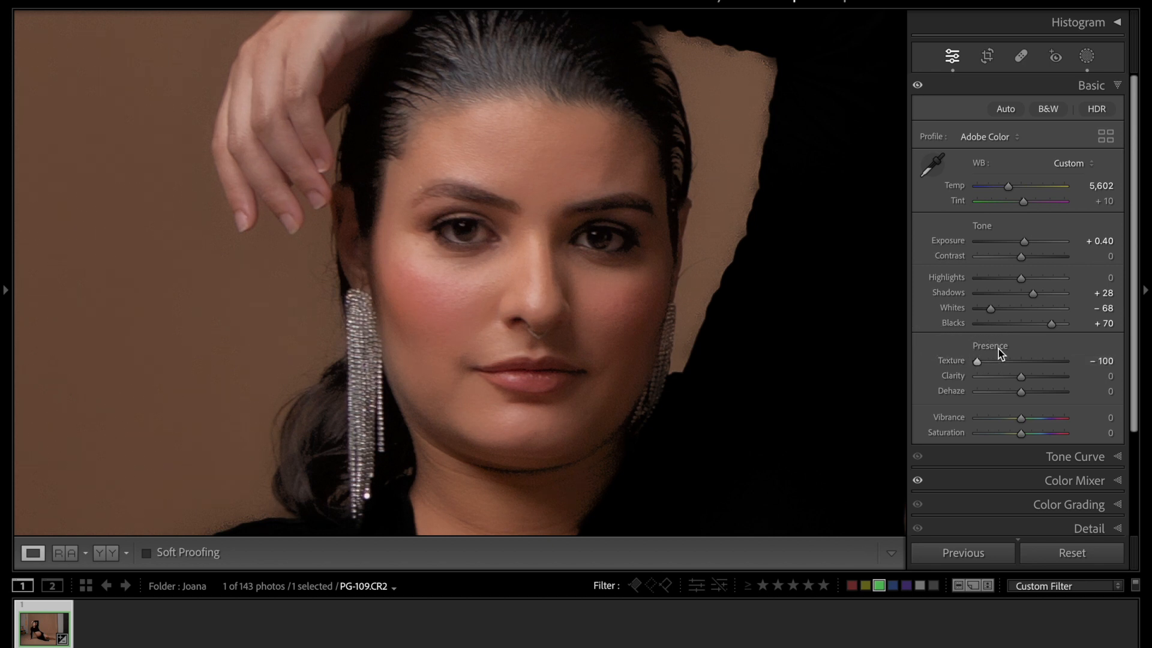
double_click(954, 361)
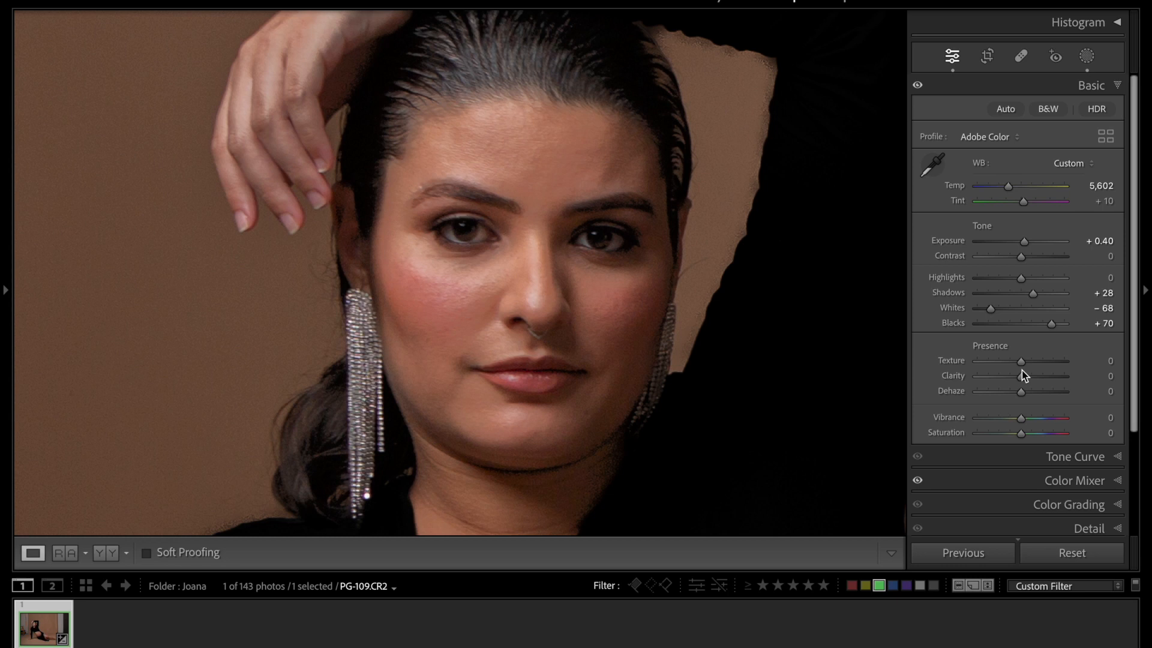
Try the Clarity setting at +100 and at −100 on the face, and reset it
left_click_drag(1021, 376, 1067, 376)
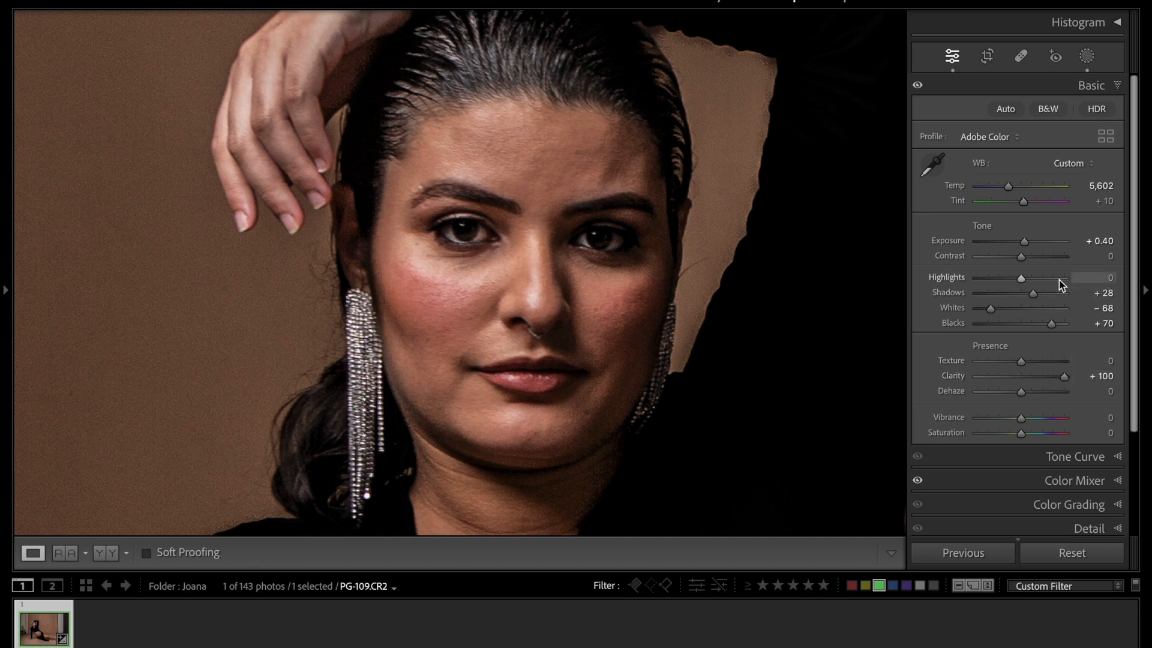
left_click_drag(1063, 378, 967, 368)
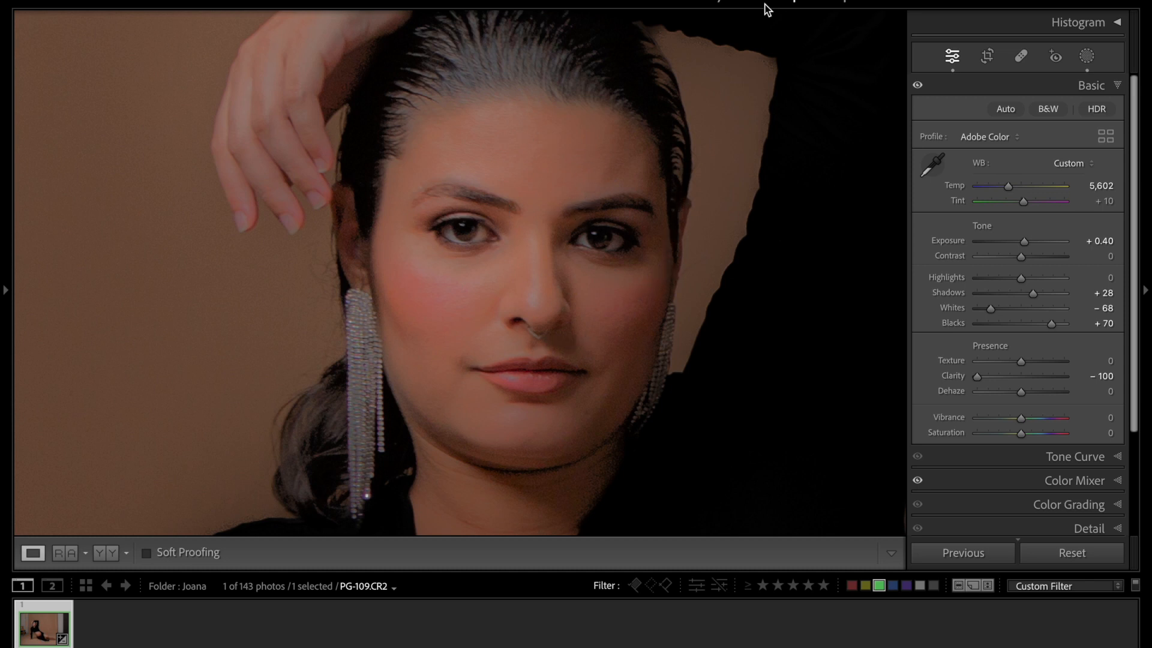
double_click(959, 375)
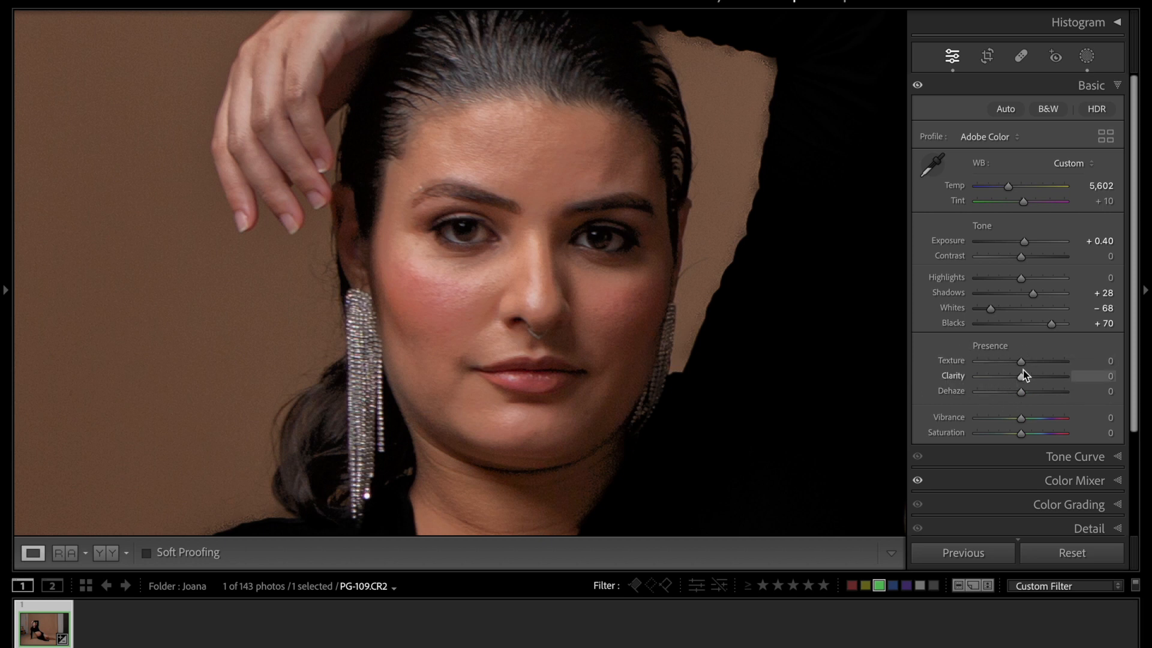
Set Texture to −74 and Clarity to −35, and compare the "skin retouch" and "without skin retouch" snapshots on the face
left_click_drag(1021, 363, 1006, 382)
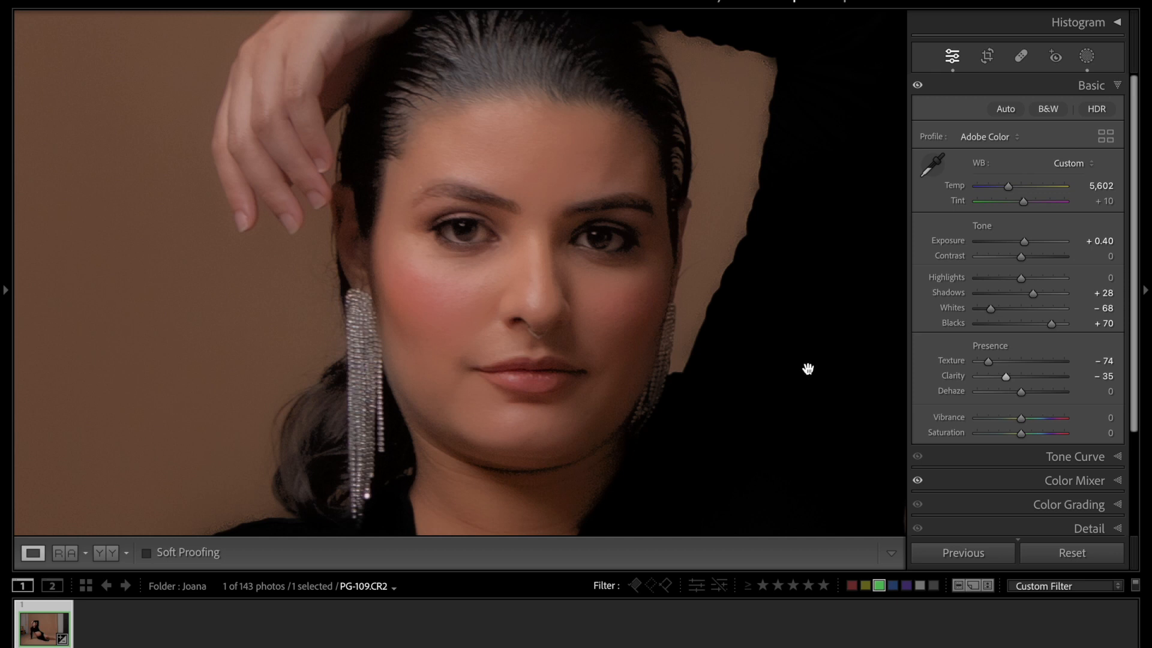
key("F7")
left_click(141, 371)
left_click(139, 358)
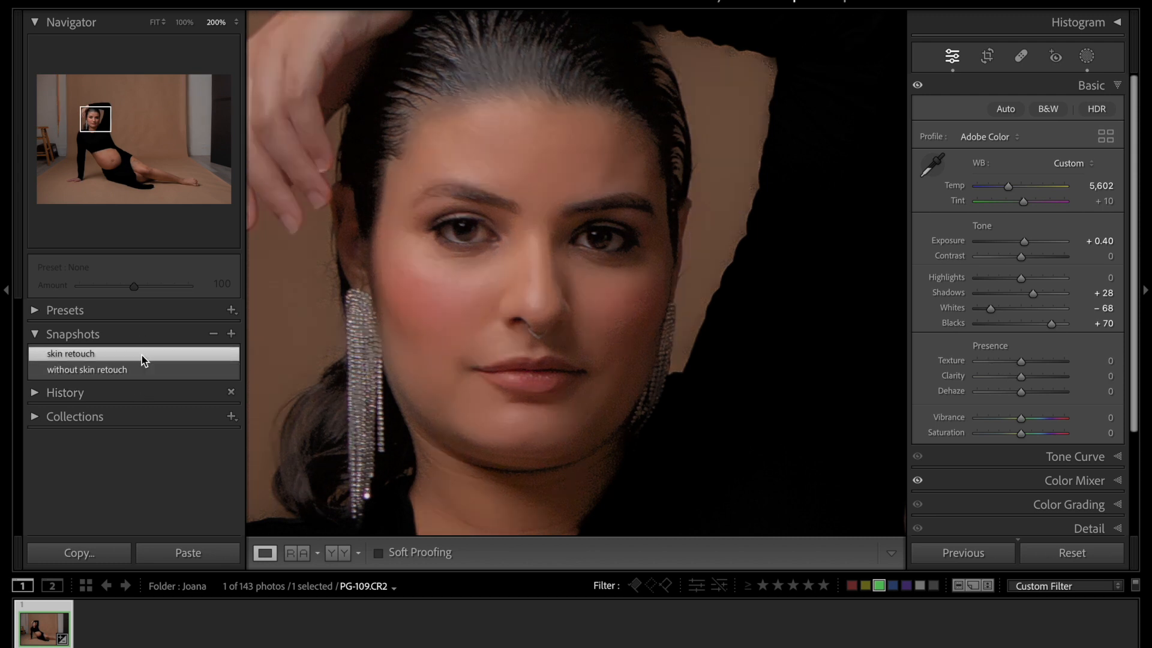
left_click(138, 367)
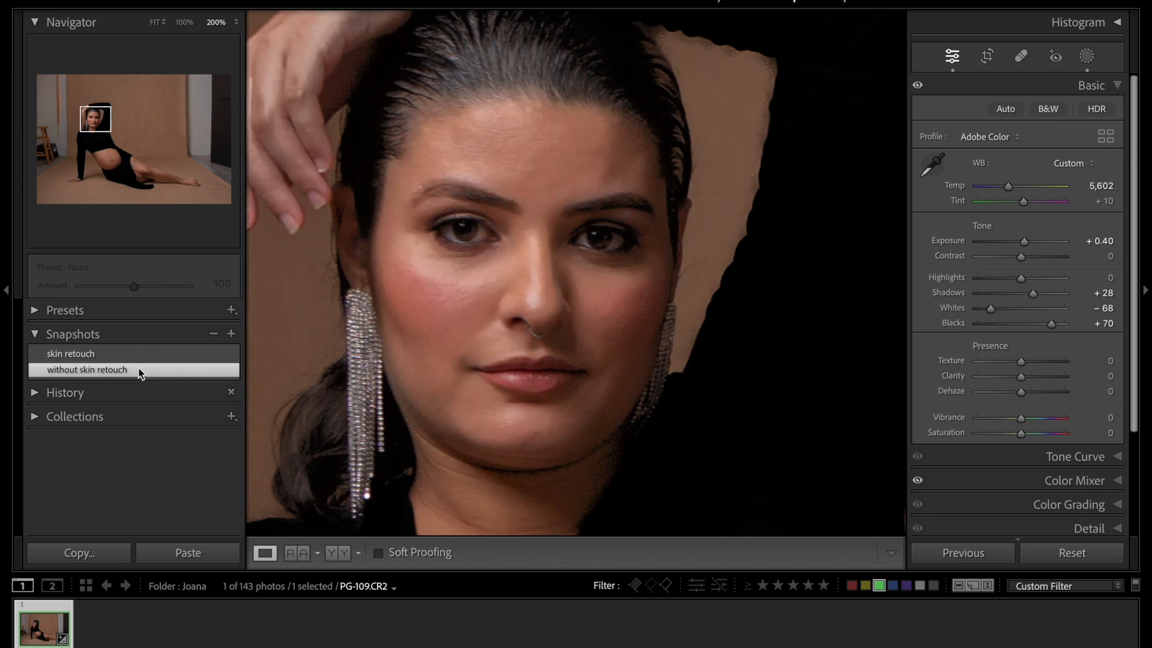
left_click(139, 356)
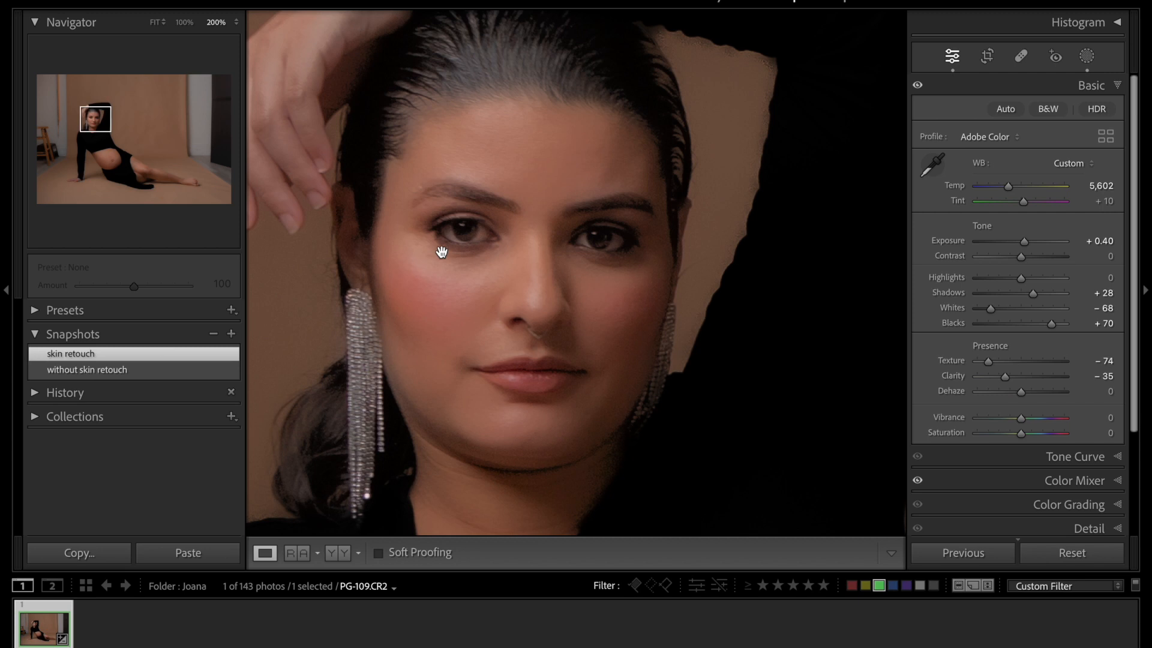
Compare the "without skin retouch" and "skin retouch" snapshots on the whole photo
left_click(5, 289)
left_click(512, 307)
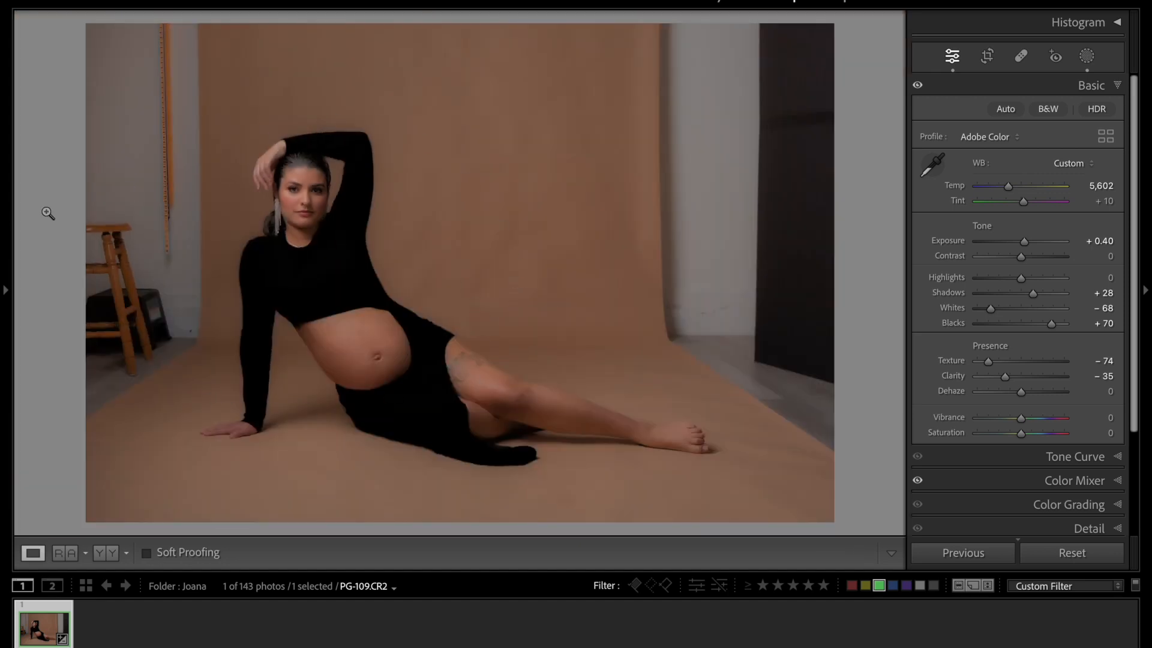
left_click(2, 276)
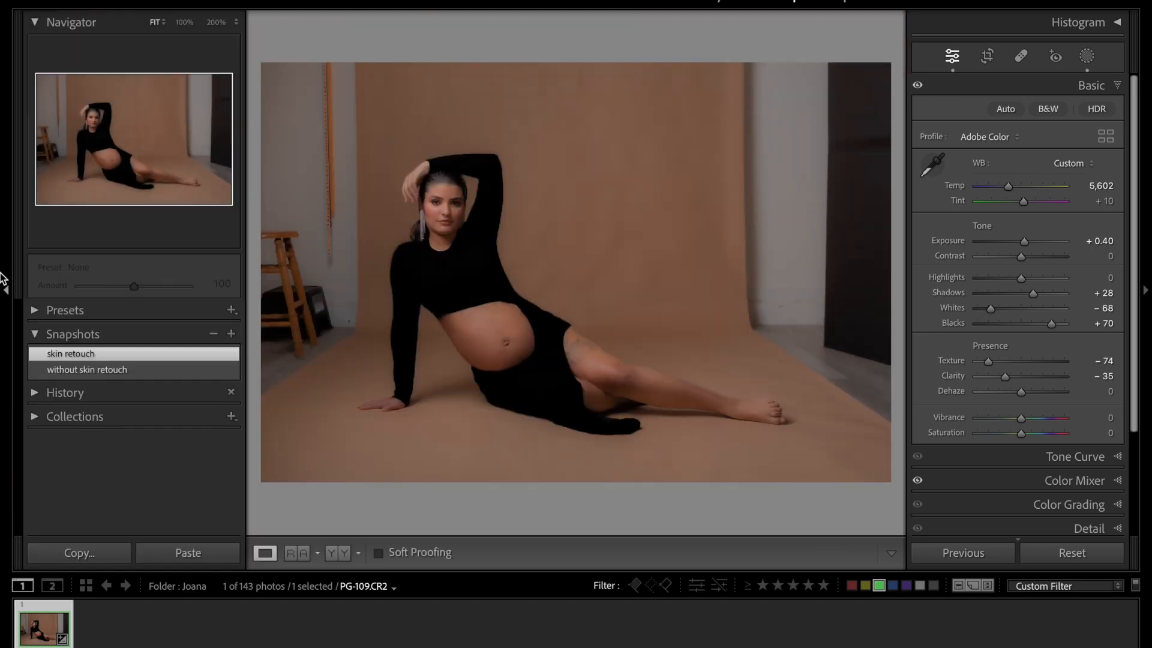
left_click(105, 371)
left_click(102, 355)
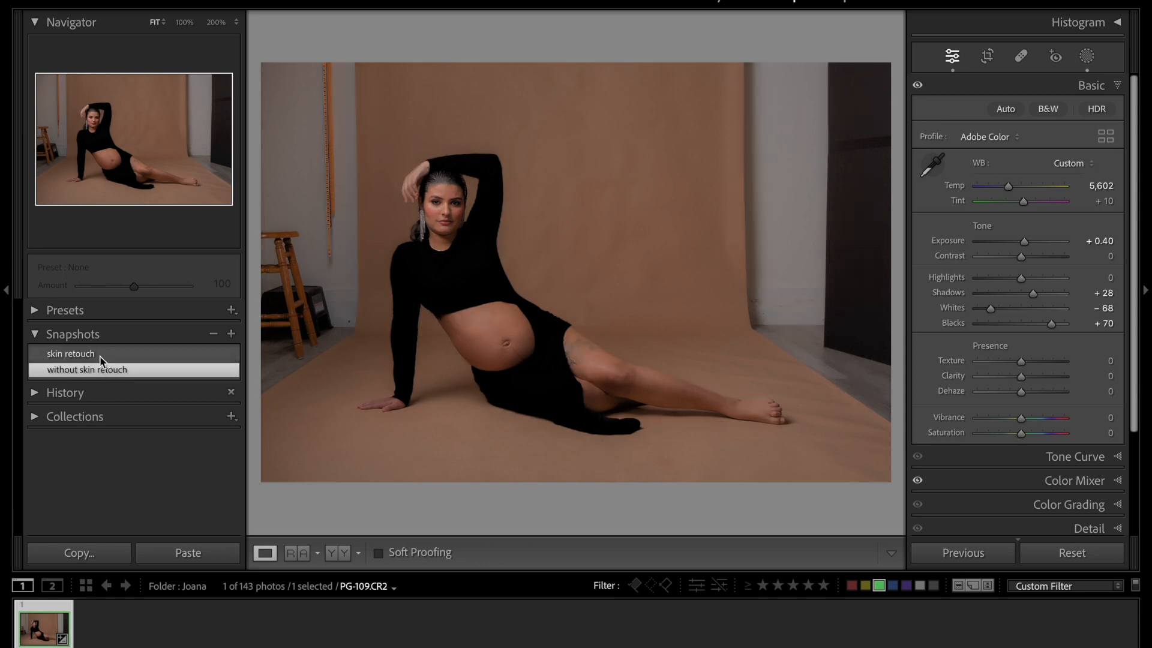
left_click(101, 368)
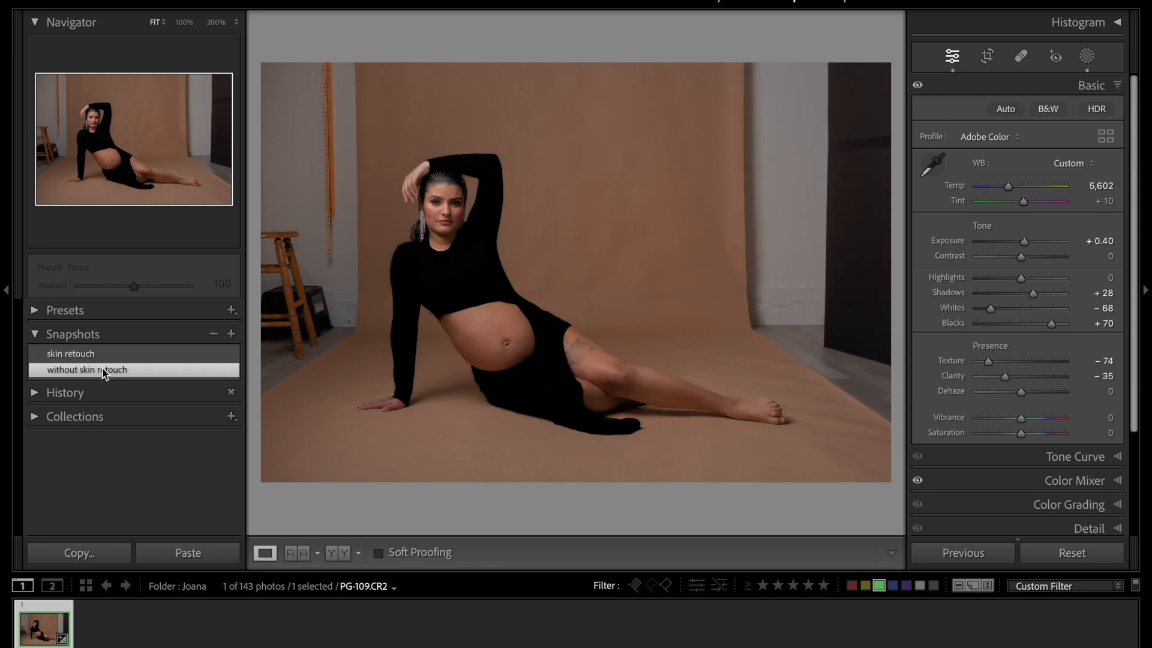
left_click(102, 356)
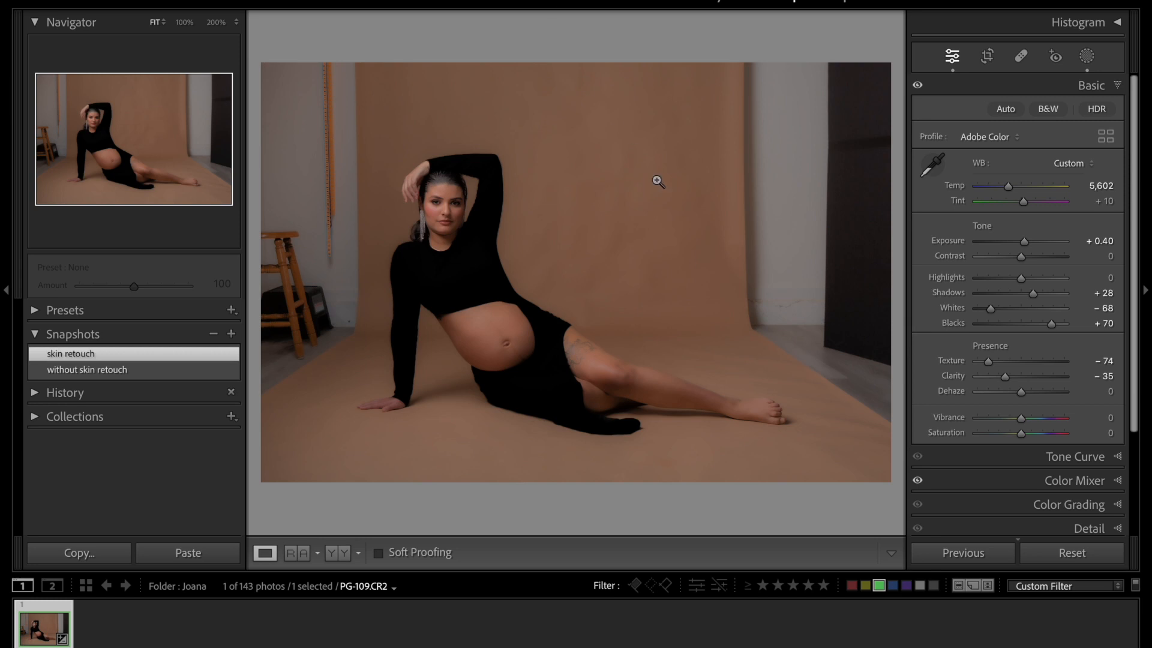
Reset Texture and Clarity, and try a milder softening with Texture at −41 and Clarity at −27
double_click(949, 361)
double_click(949, 376)
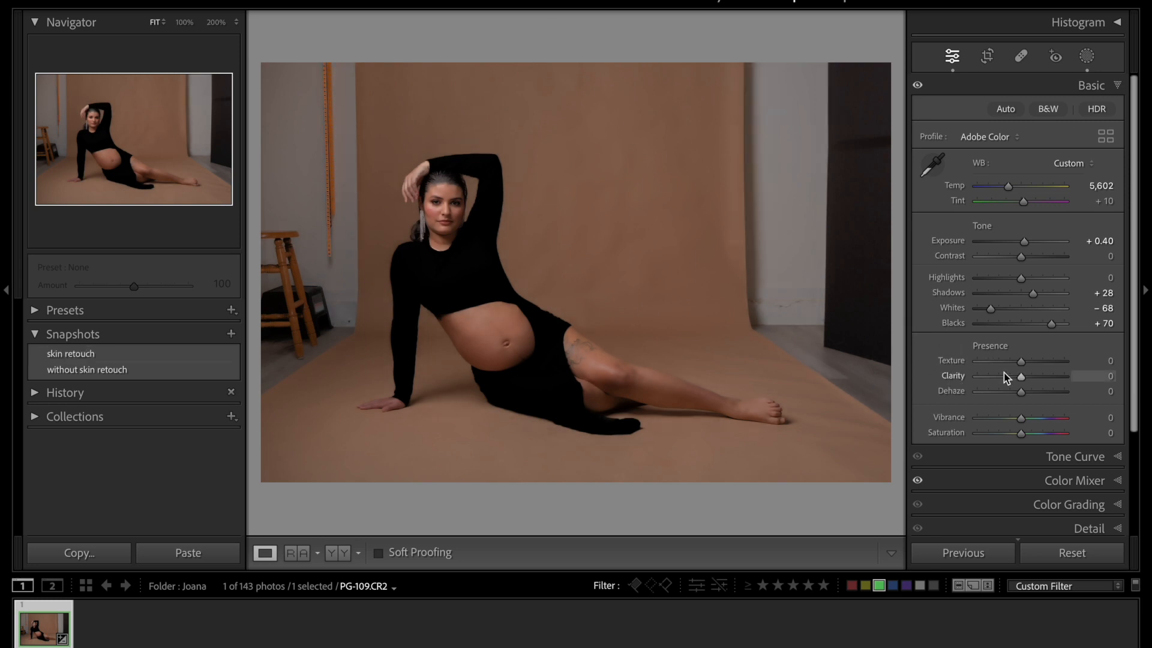
left_click_drag(1021, 361, 1003, 362)
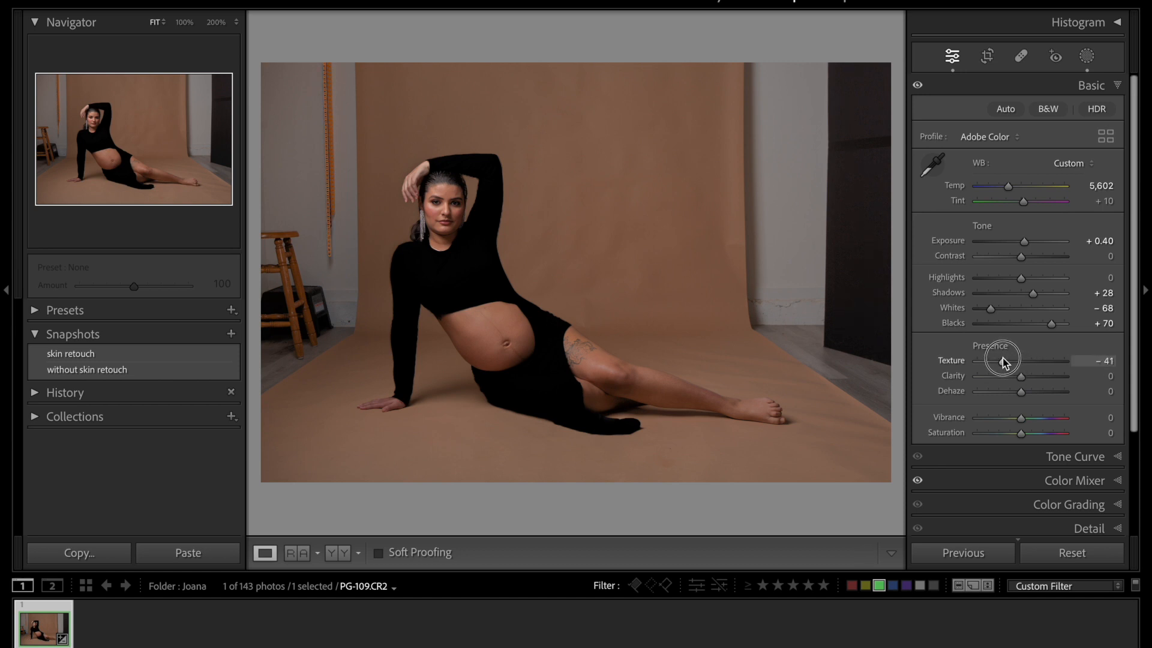
left_click_drag(1020, 376, 1010, 378)
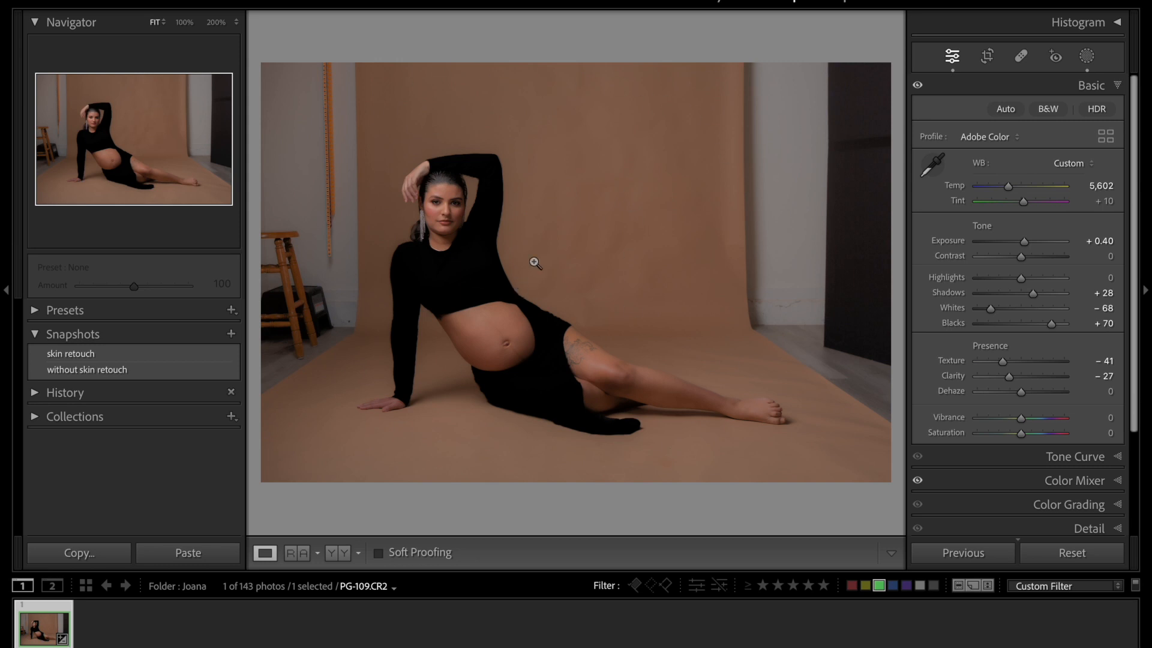
left_click(1090, 85)
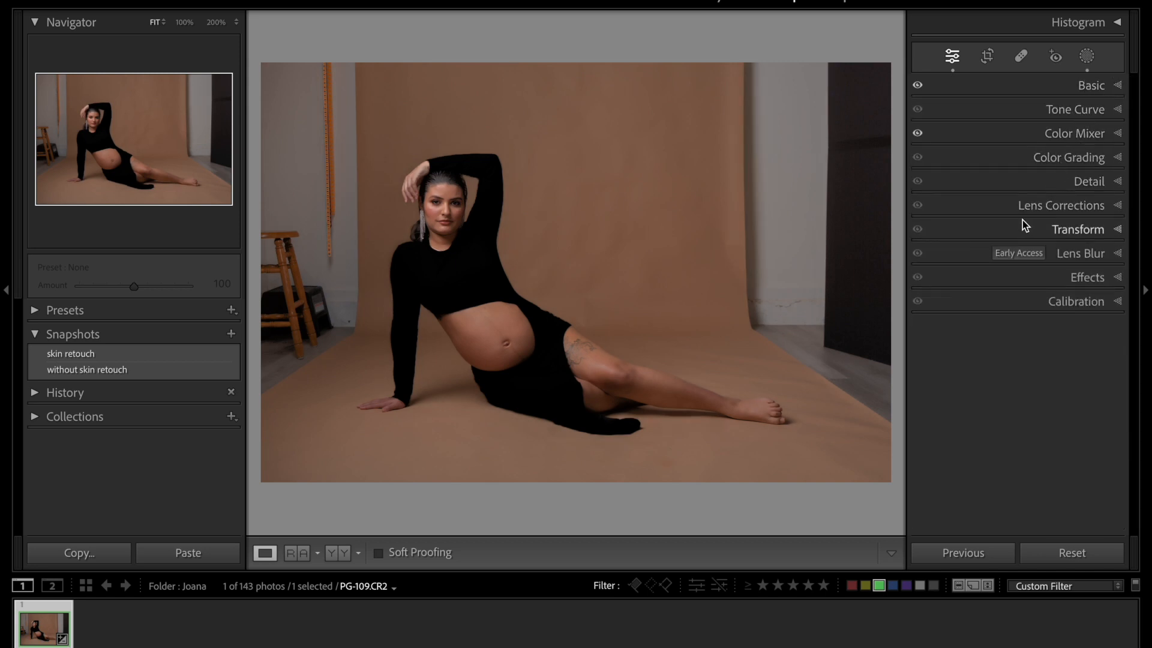
Target the face in the Detail preview, set the Sharpening Amount to 0, and compare the close-up with and without Detail adjustments
left_click(1056, 182)
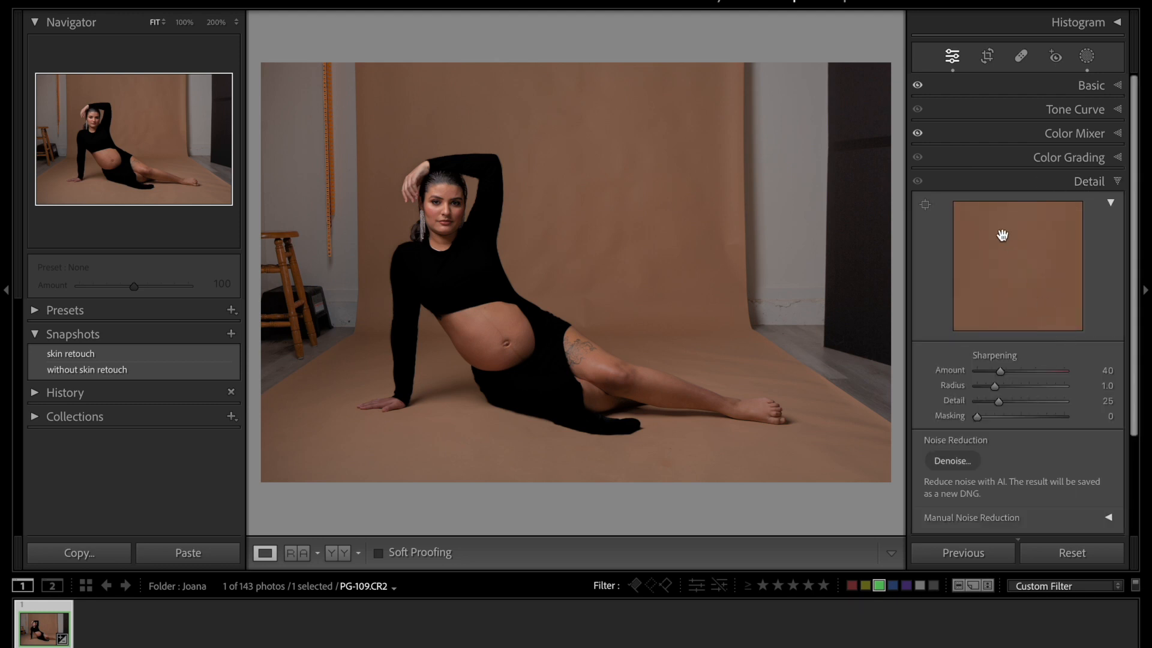
left_click(925, 205)
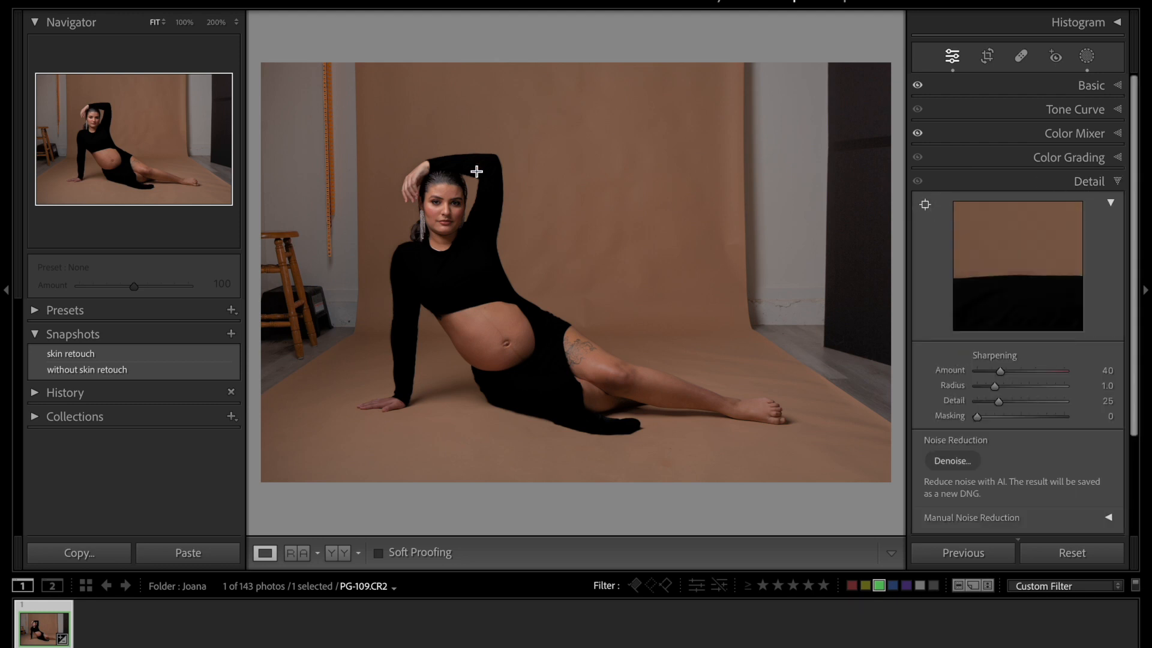
left_click(443, 205)
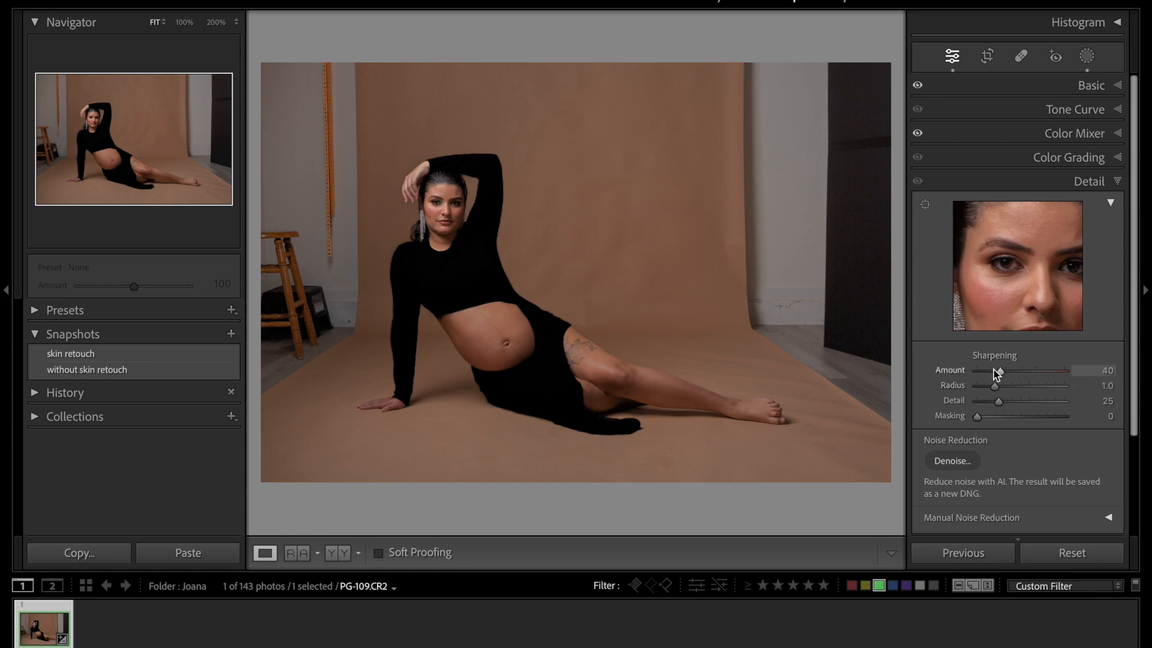
left_click_drag(999, 375, 965, 369)
key("z")
left_click(918, 181)
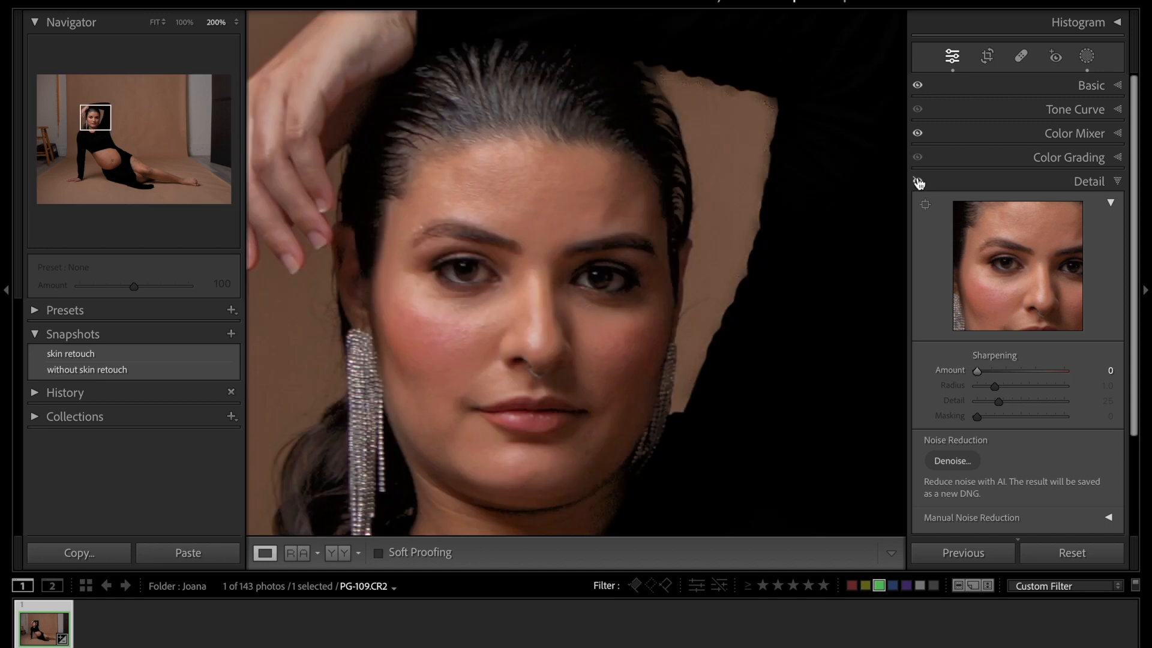
left_click(917, 181)
left_click(559, 243)
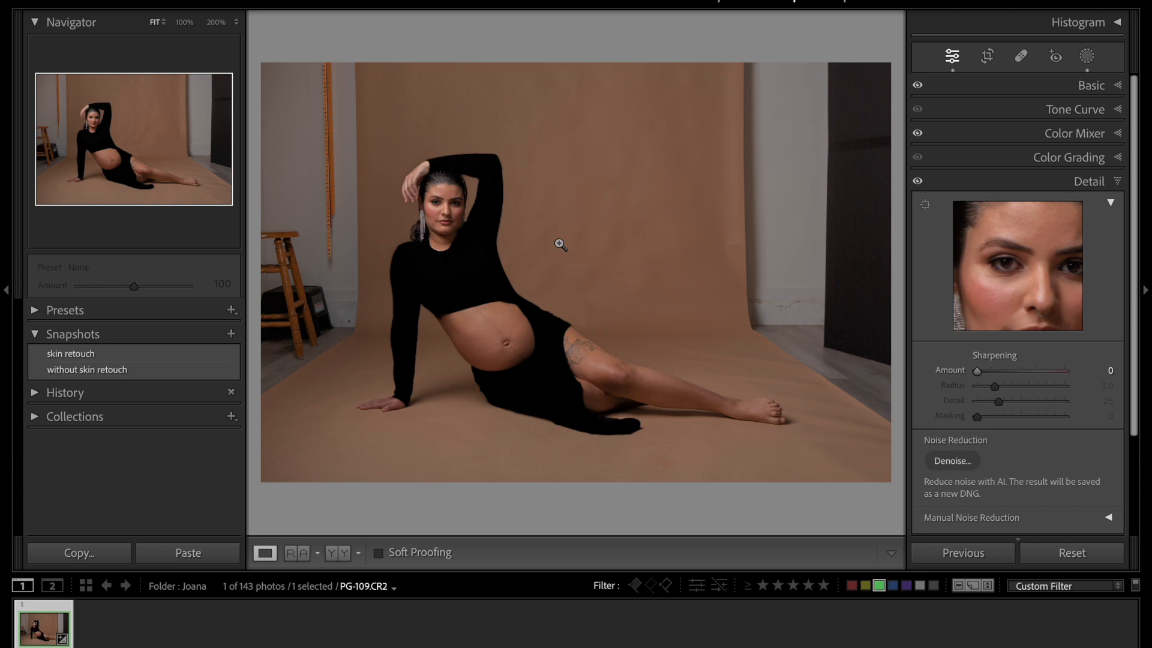
Undo the flag change and the Sharpening Amount change
key("ctrl+z")
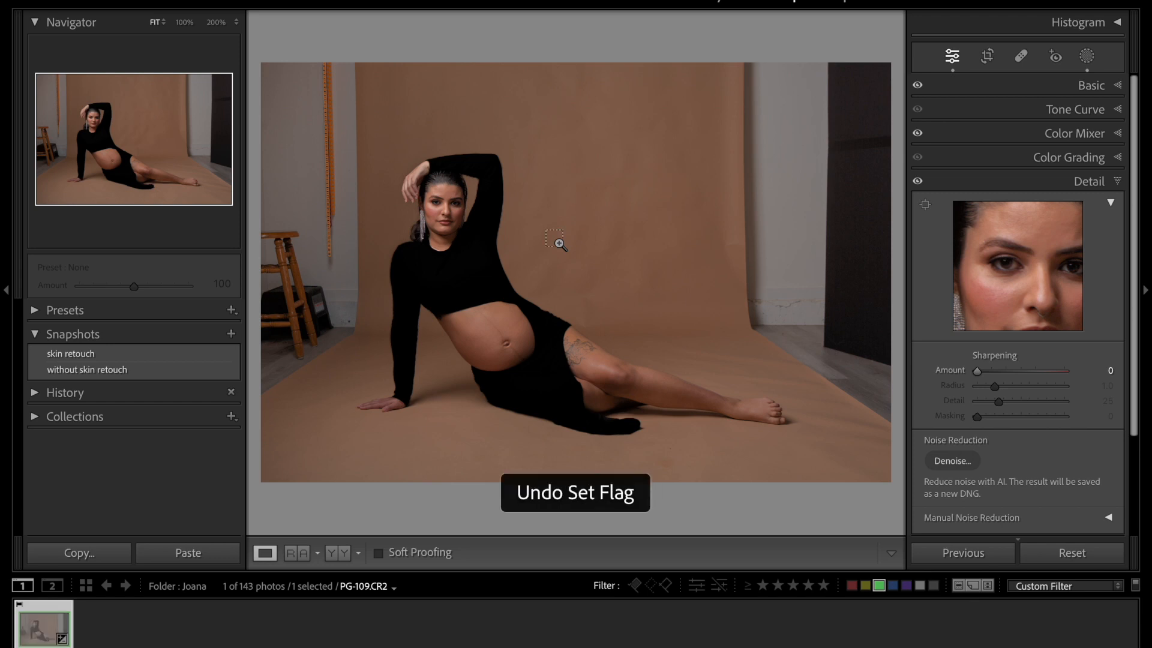
key("ctrl+z")
left_click(984, 182)
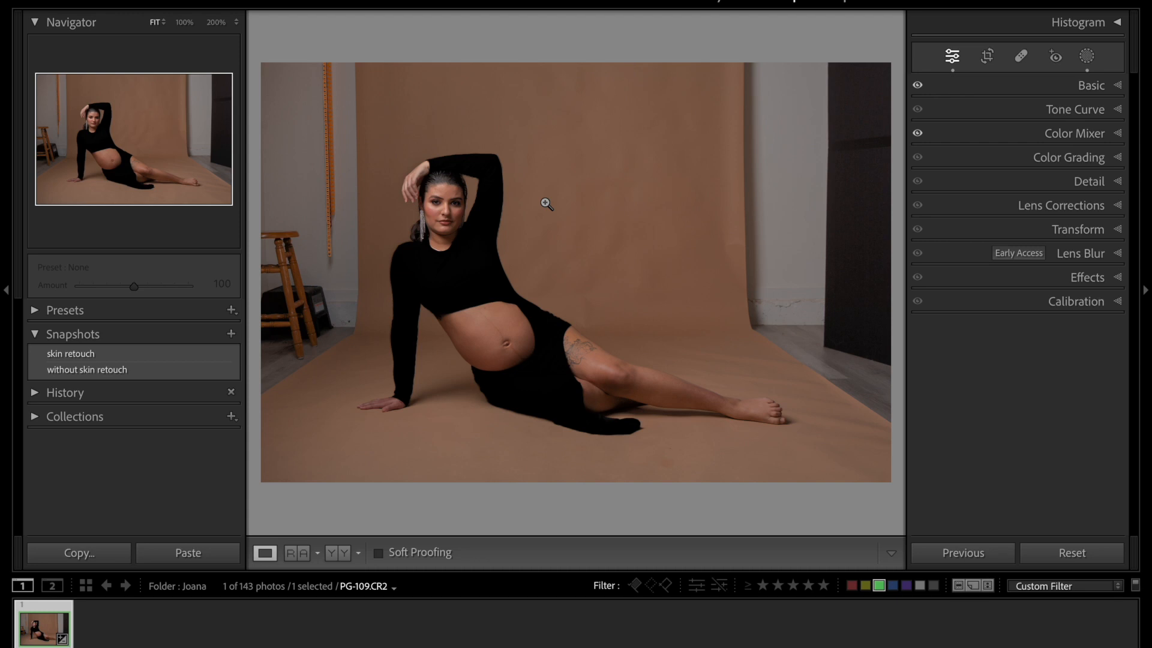
Examine the skin on the face up close at 200% zoom, from the forehead to the chin
left_click(439, 209)
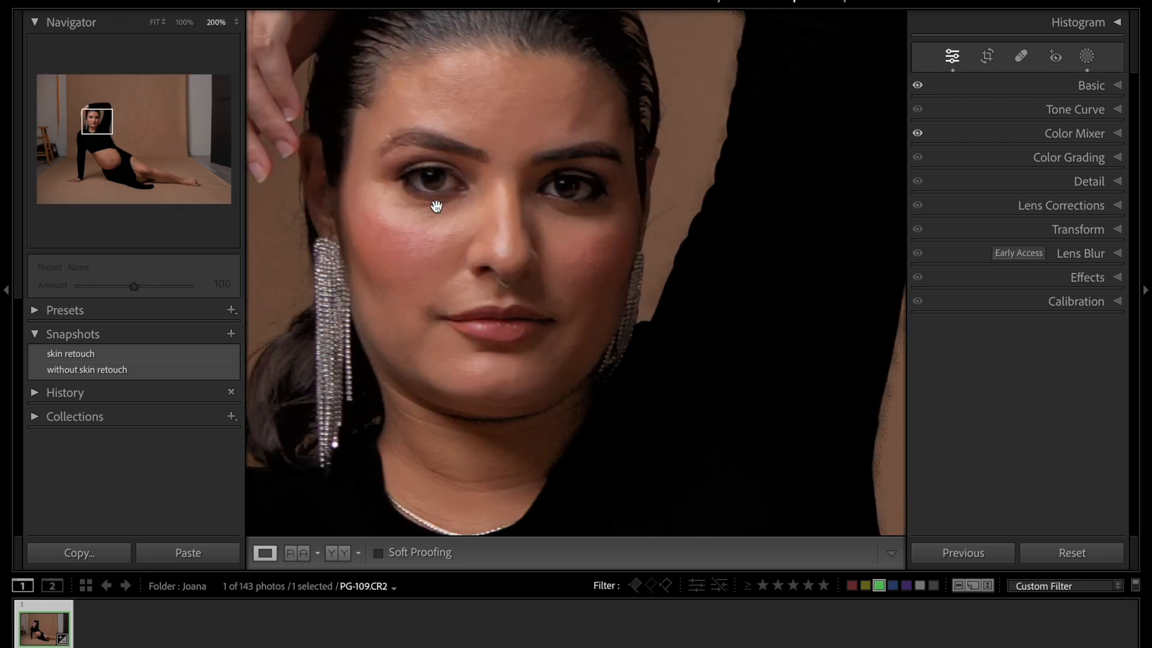
left_click_drag(463, 191, 474, 239)
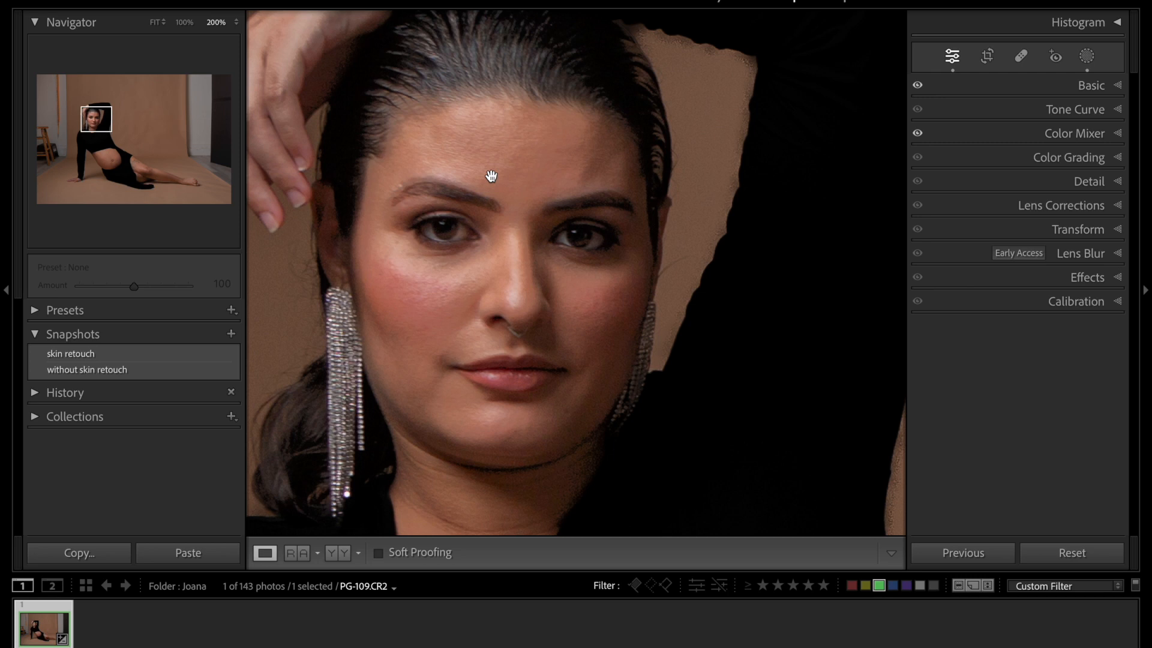
left_click_drag(520, 353, 586, 380)
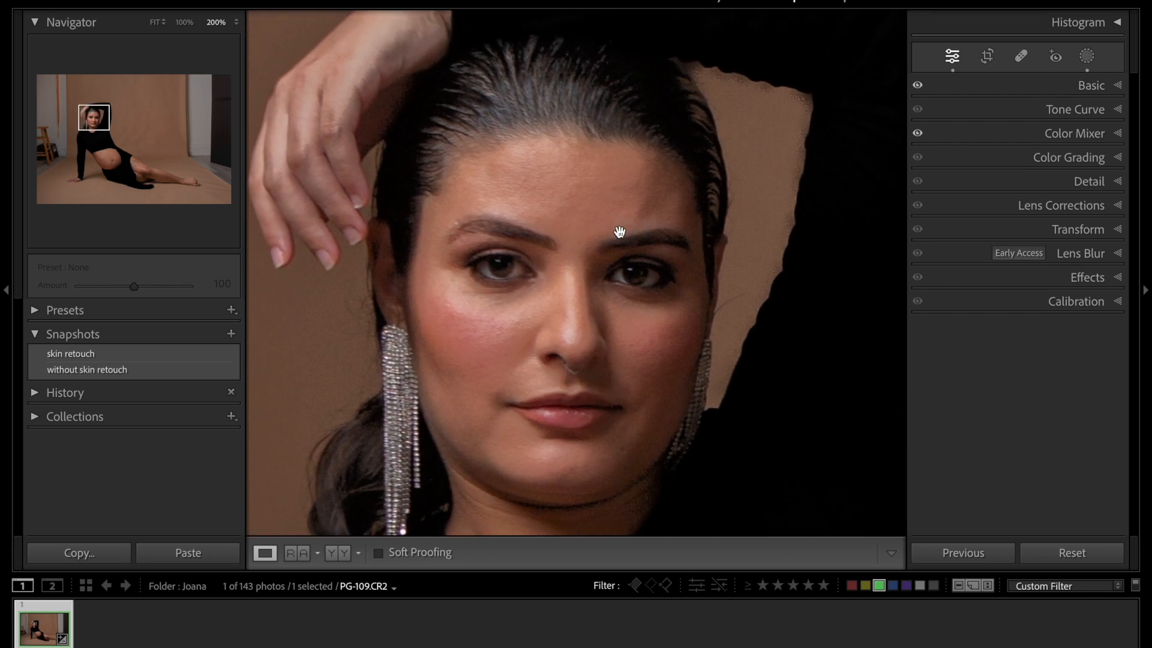
left_click(623, 347)
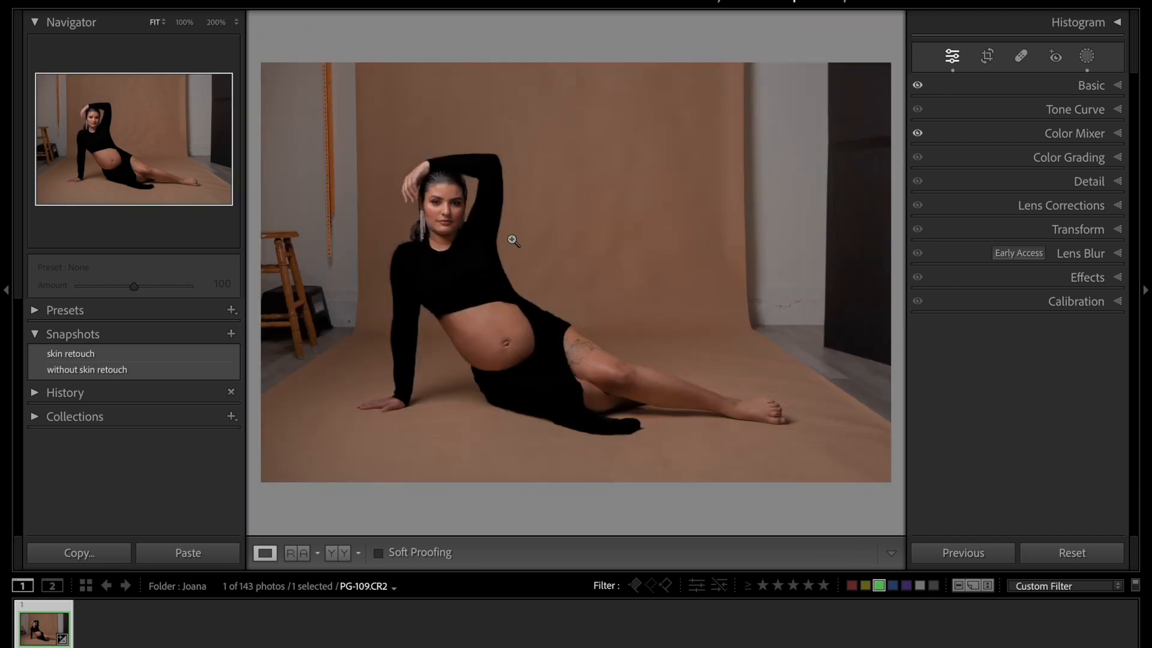
left_click(446, 213)
left_click_drag(489, 224, 507, 249)
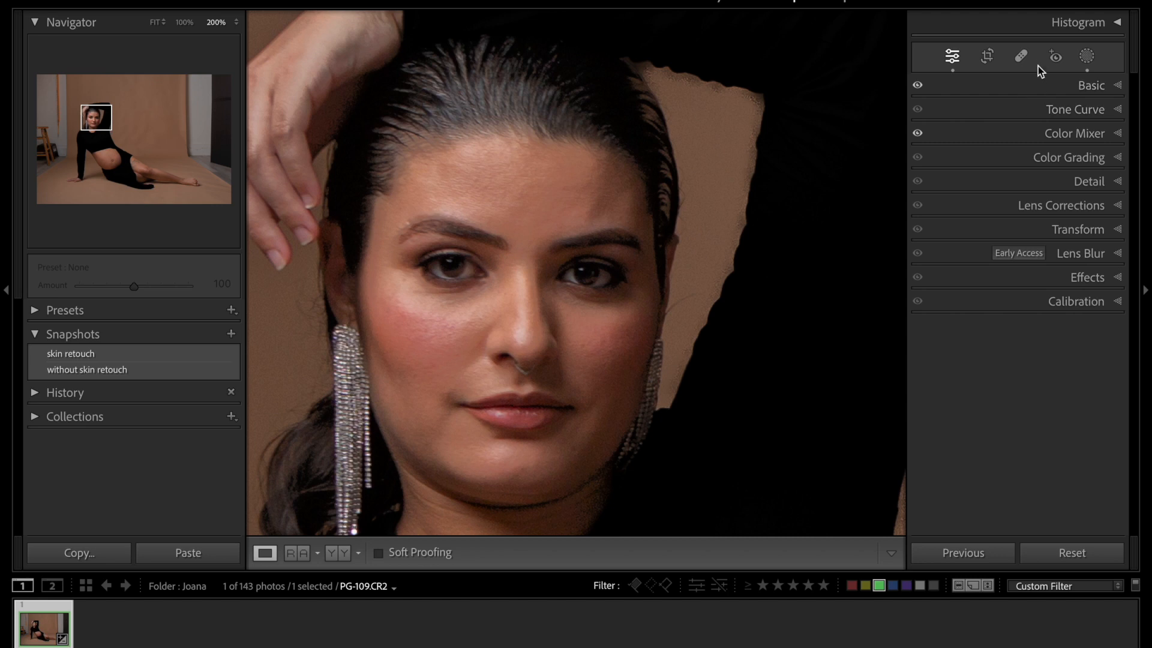
Place a size 86 Clone spot on the plain backdrop beside the woman and source it from her face
left_click(1021, 55)
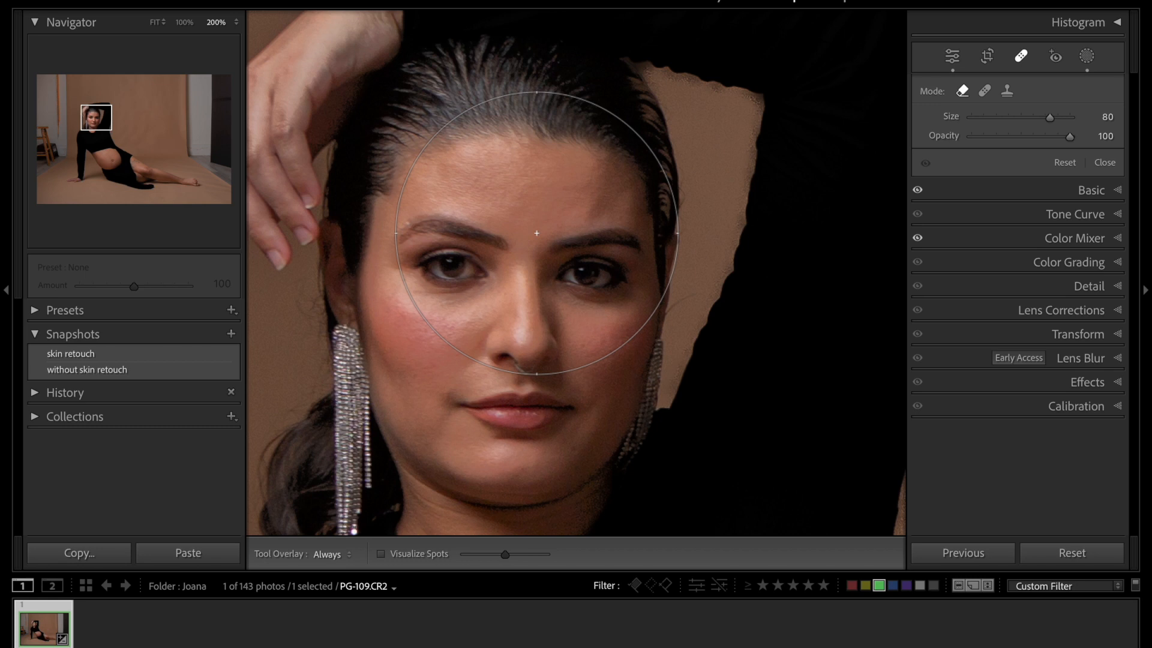
key("z")
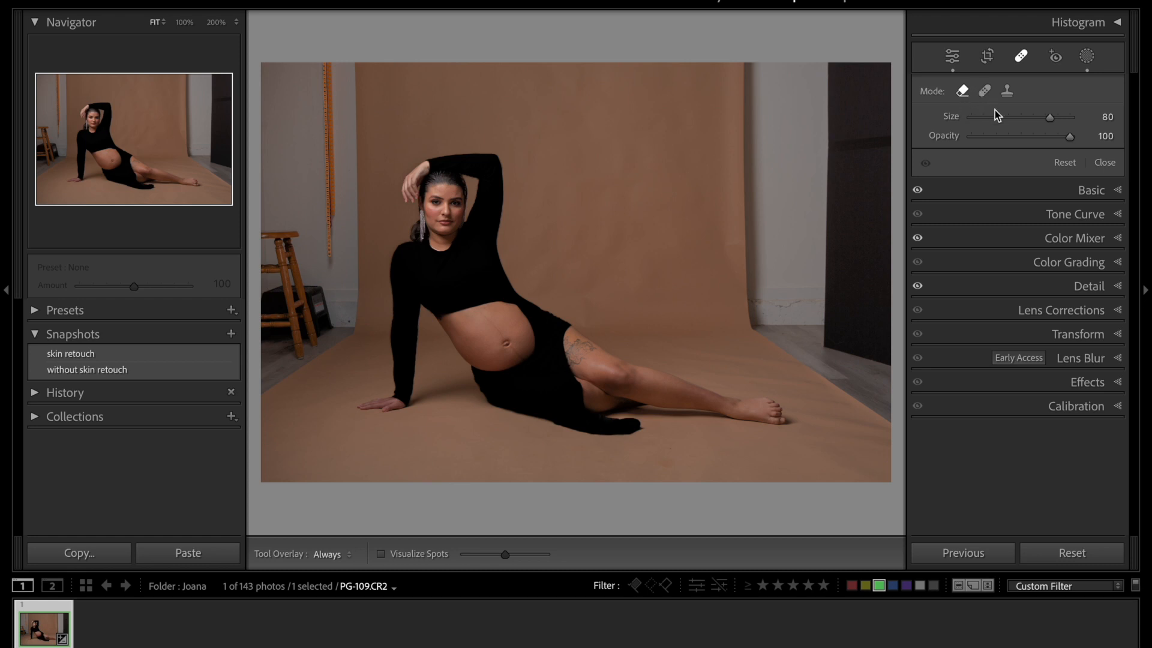
left_click(1007, 91)
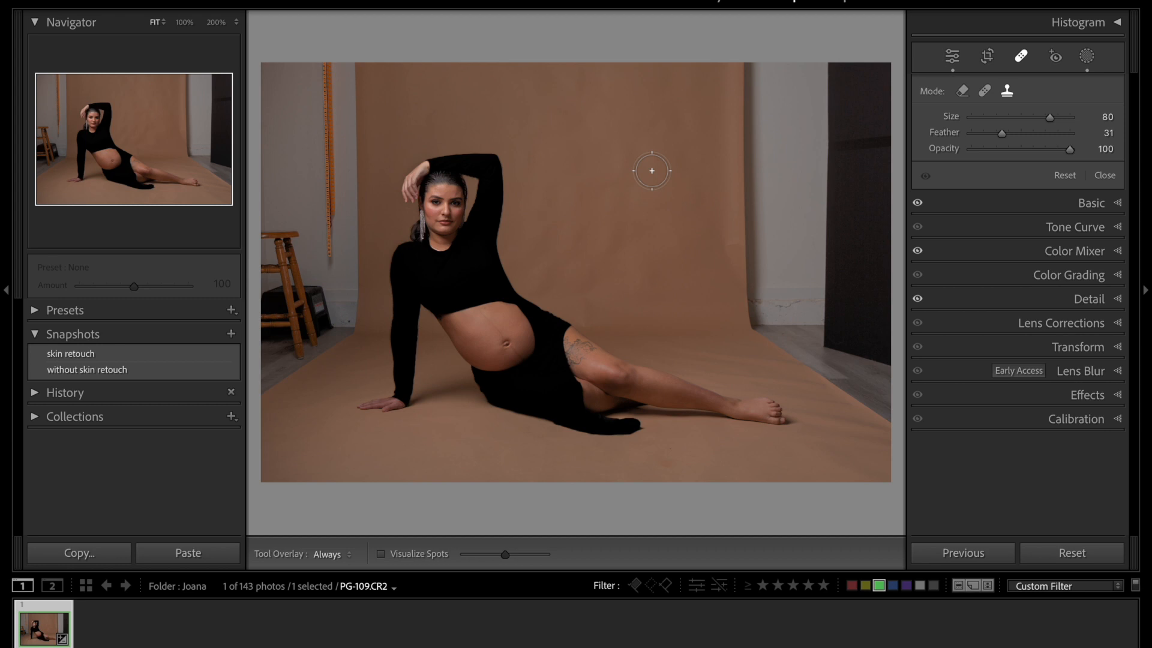
scroll(550, 210, "up", 3)
left_click(595, 201)
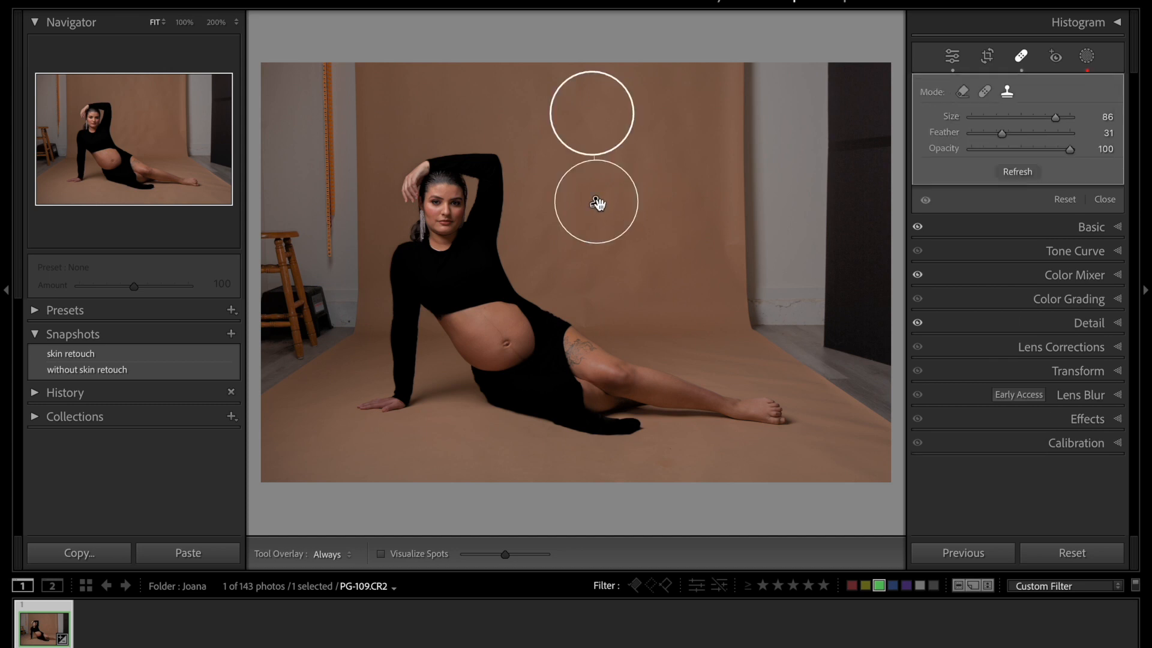
mouse_move(589, 120)
left_mouse_down()
mouse_move(542, 144)
mouse_move(606, 129)
mouse_move(532, 147)
mouse_move(574, 115)
mouse_move(598, 120)
mouse_move(588, 117)
left_mouse_up()
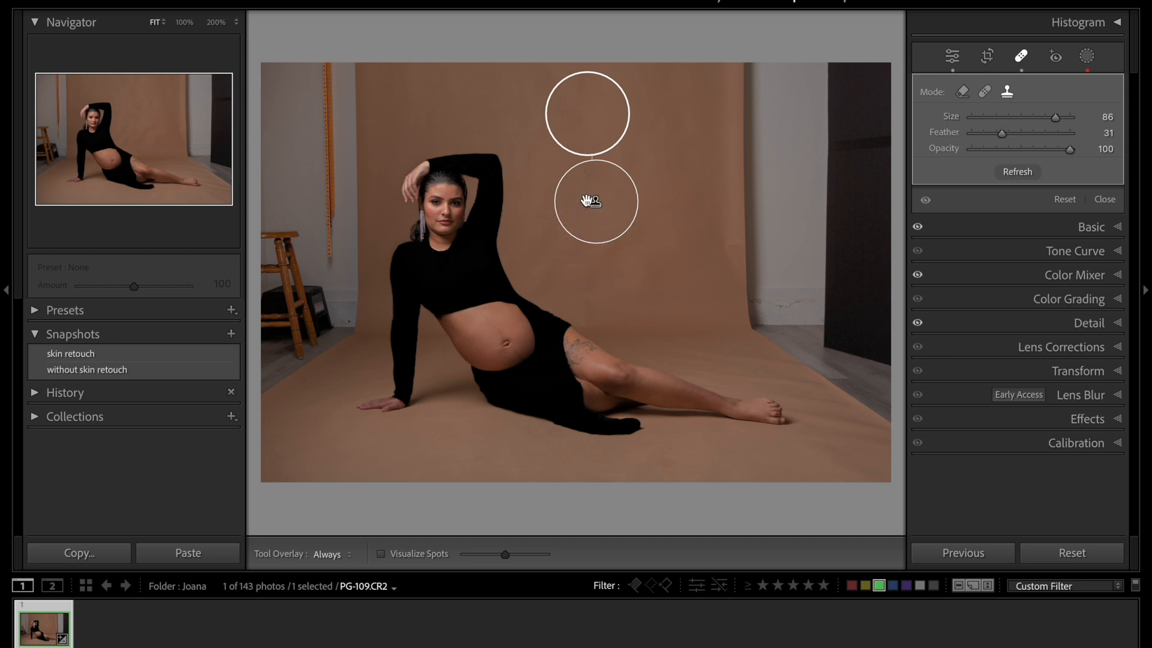
mouse_move(586, 116)
left_mouse_down()
mouse_move(560, 113)
mouse_move(449, 160)
mouse_move(438, 205)
mouse_move(446, 234)
mouse_move(454, 225)
left_mouse_up()
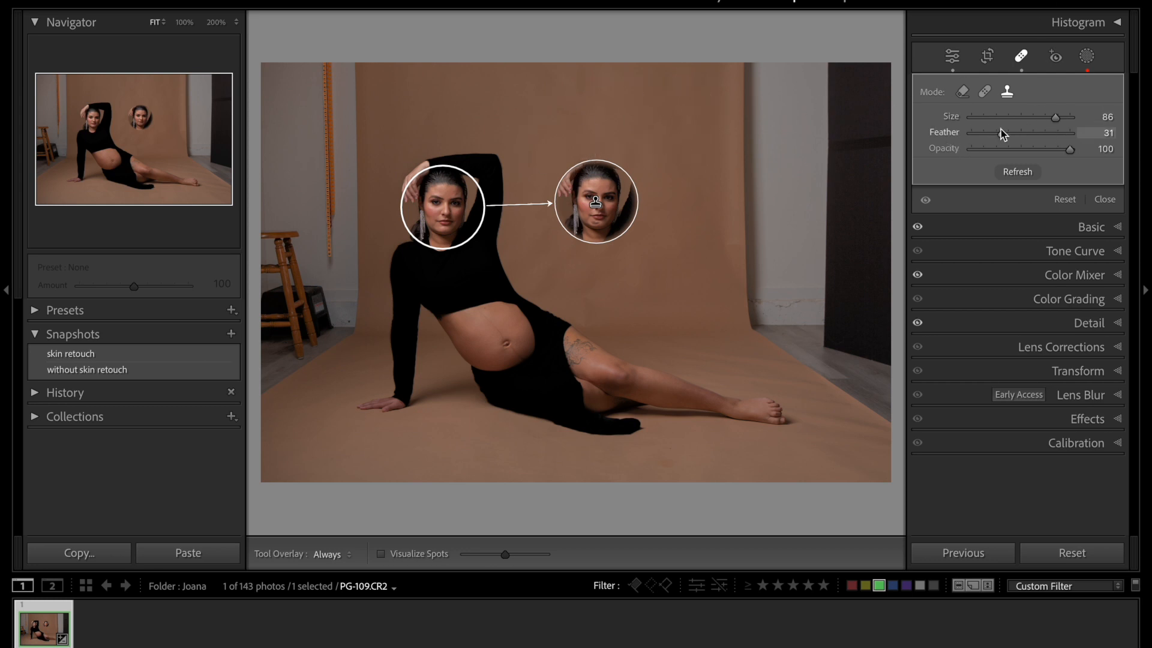
Test the cloned face's Feather at 100 and 0 and its Opacity at 9 and 100, and delete the clone spot
left_click_drag(1002, 132, 1071, 133)
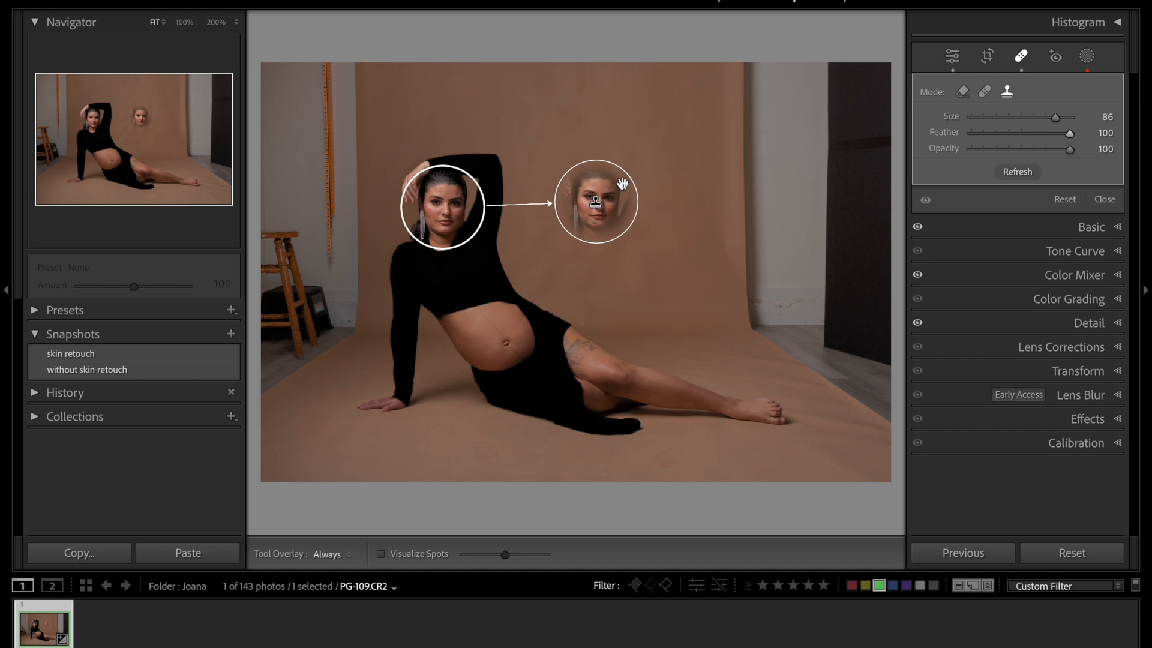
left_click_drag(1070, 133, 970, 134)
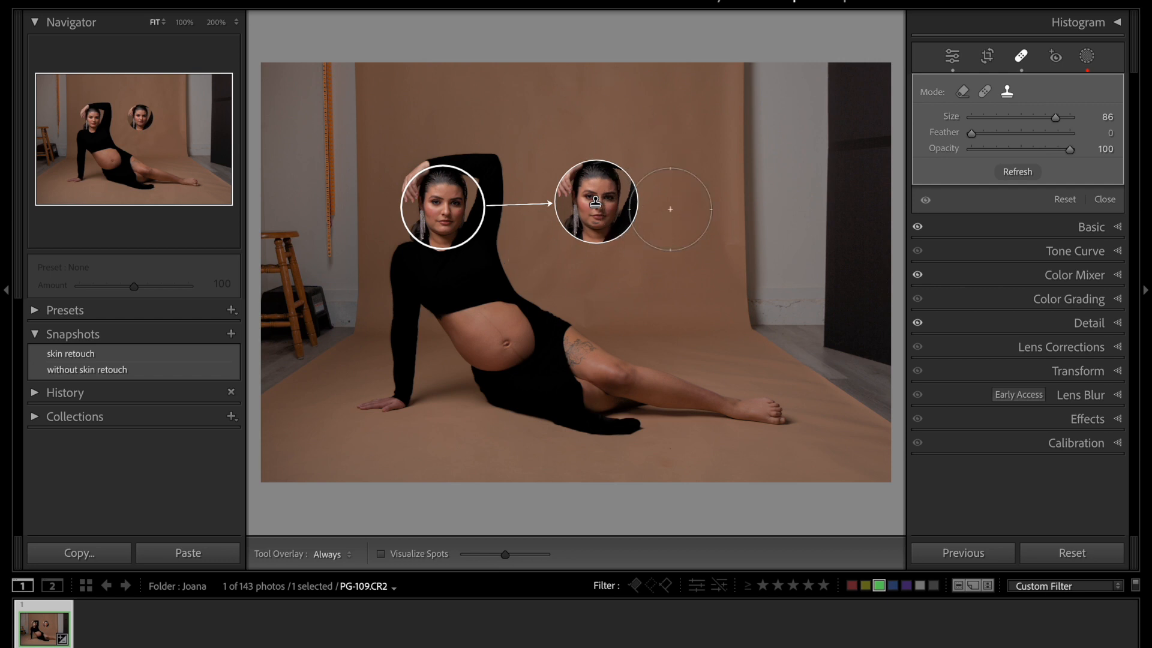
left_click_drag(973, 133, 1070, 133)
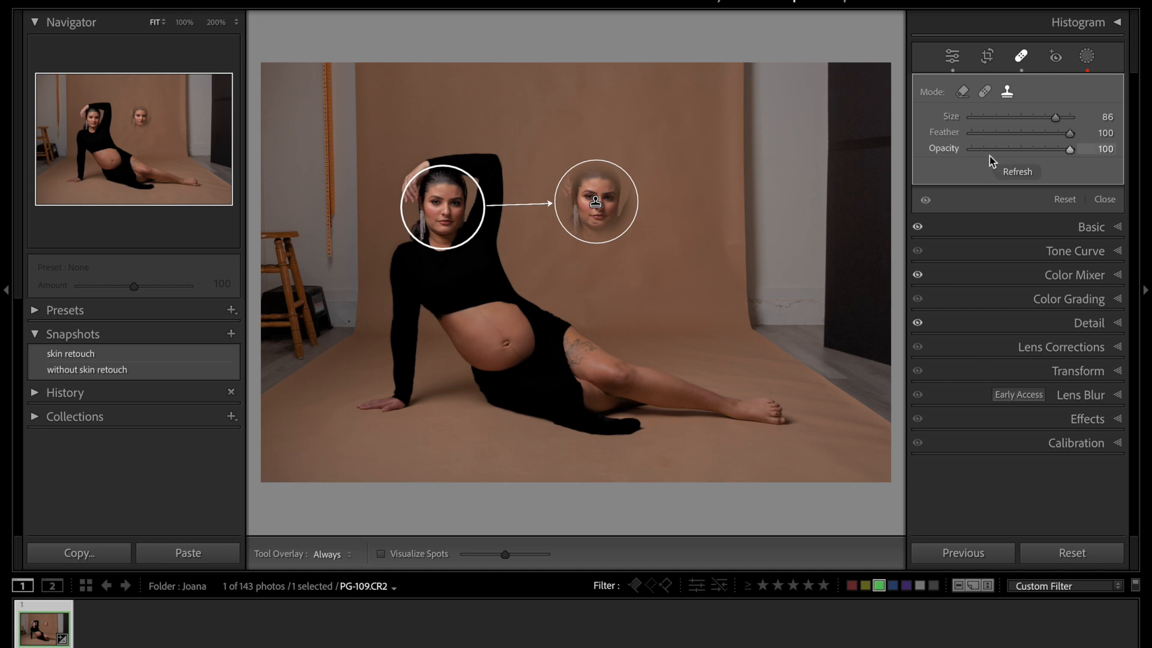
left_click_drag(987, 153, 980, 150)
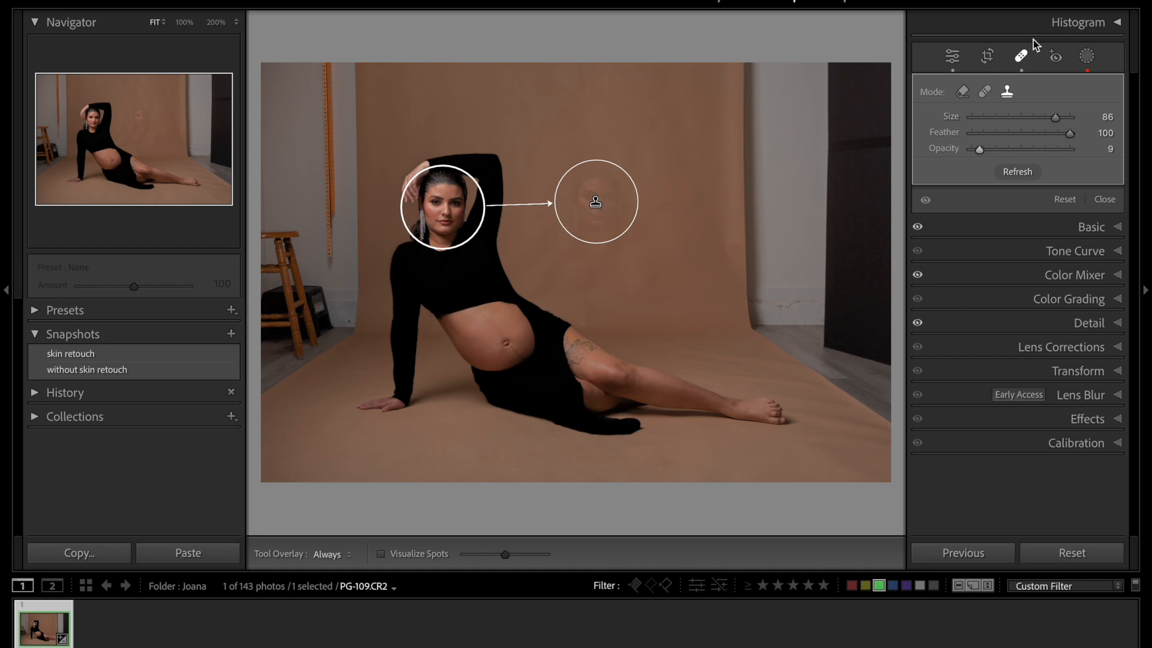
left_click_drag(1053, 150, 1085, 157)
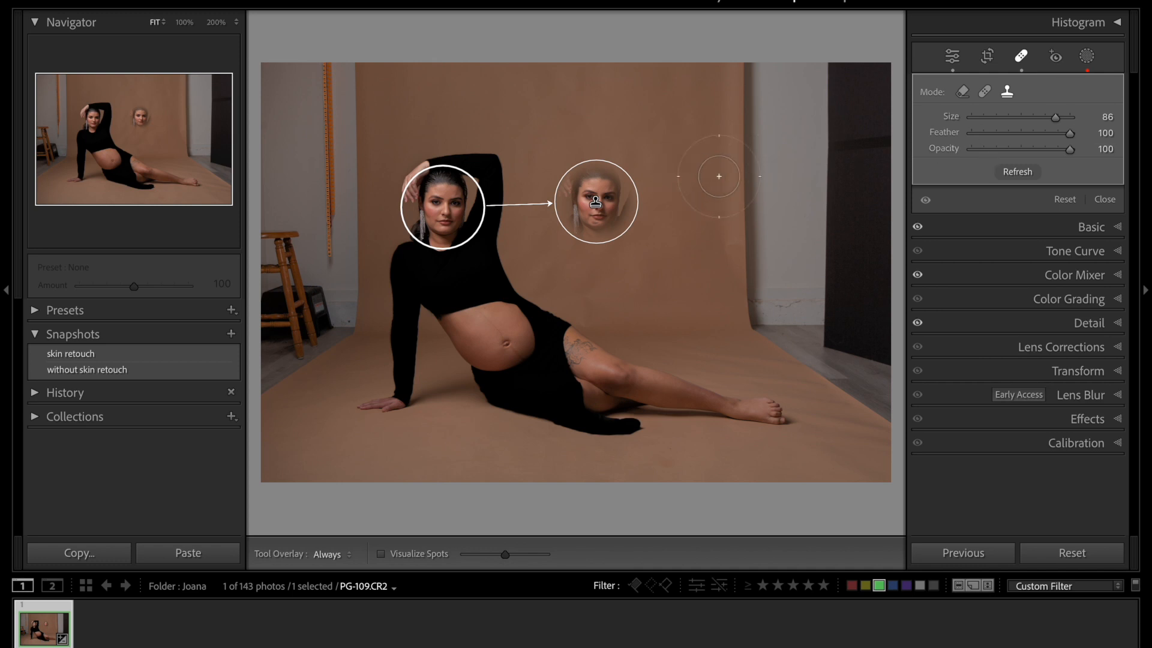
key("Delete")
Try a size 86 Heal spot on the backdrop sourced from the face, with Feather at 0, and delete the spot
left_click(984, 91)
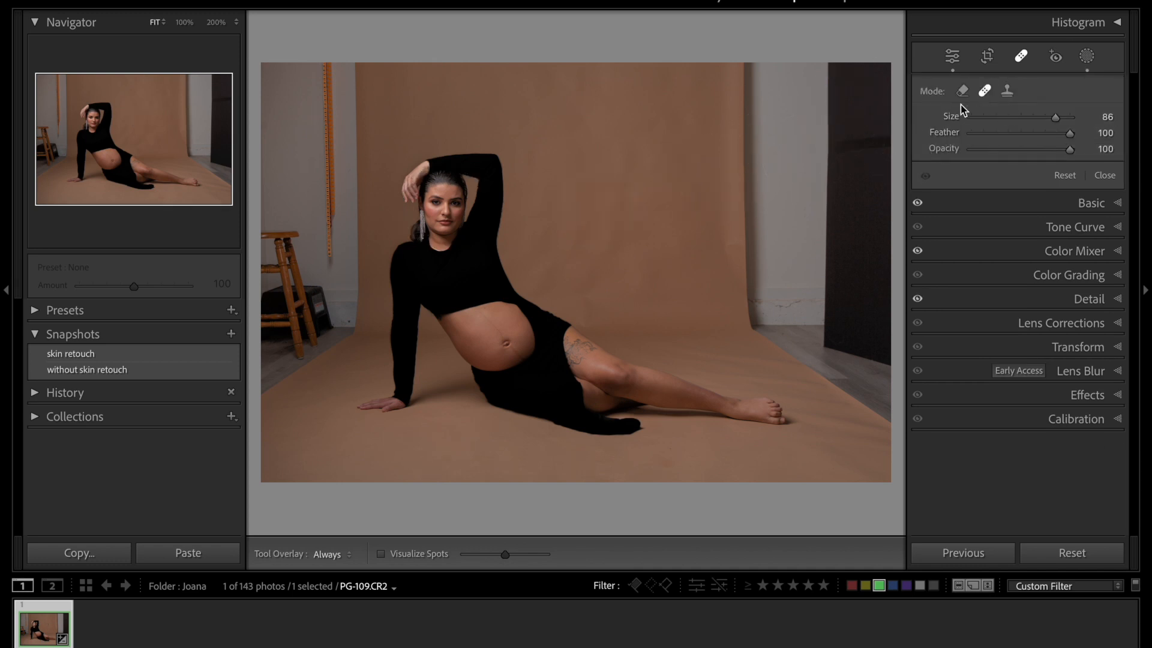
left_click(597, 201)
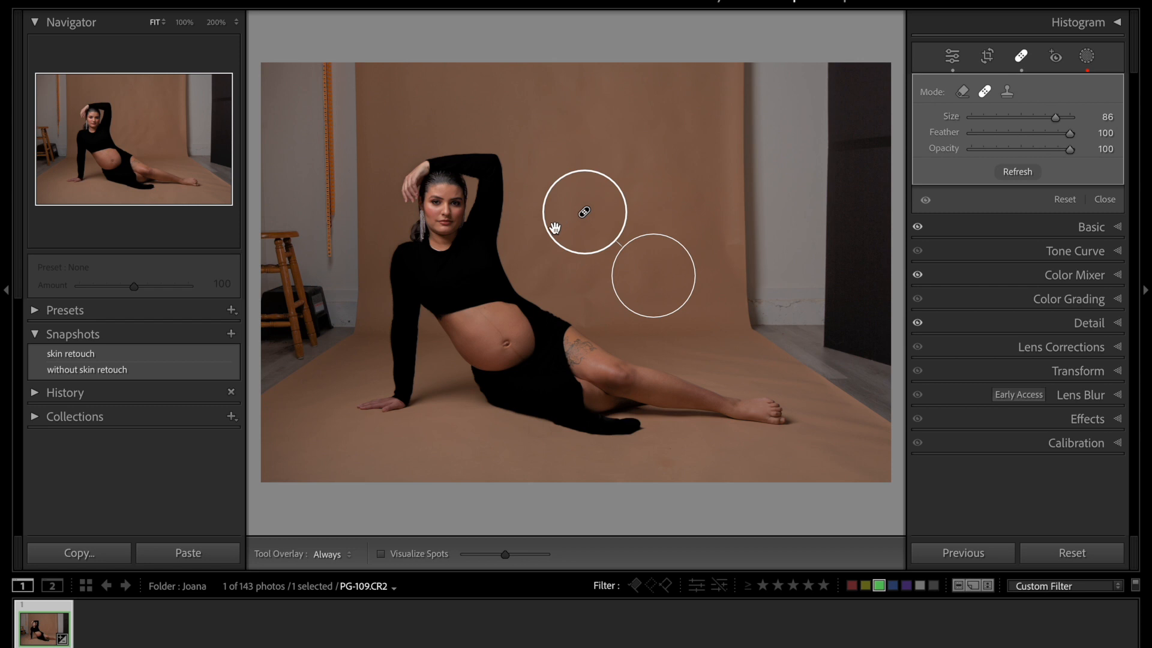
mouse_move(593, 197)
left_mouse_down()
mouse_move(596, 186)
mouse_move(591, 197)
left_mouse_up()
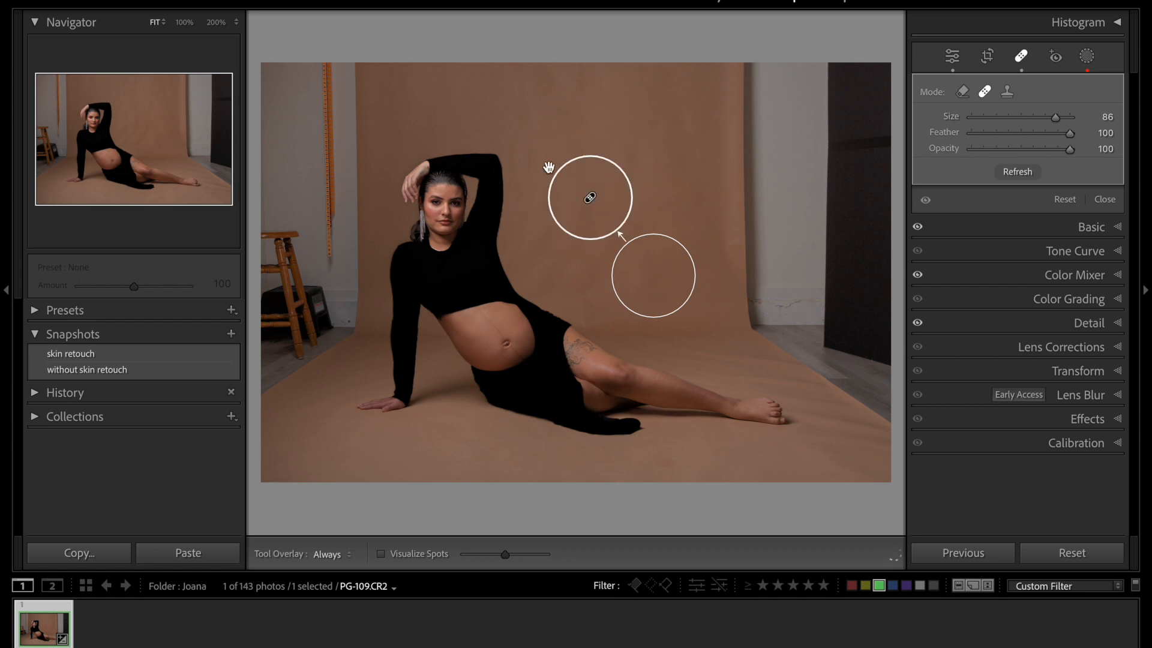
mouse_move(641, 266)
left_mouse_down()
mouse_move(517, 288)
mouse_move(441, 198)
left_mouse_up()
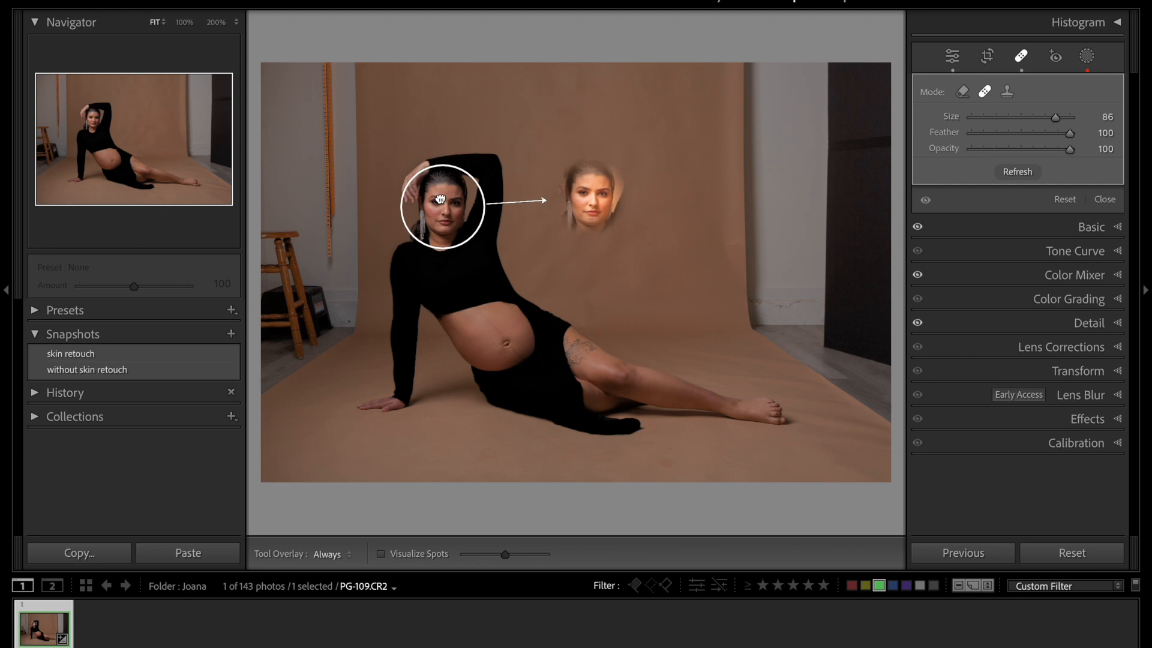
left_click_drag(606, 195, 613, 206)
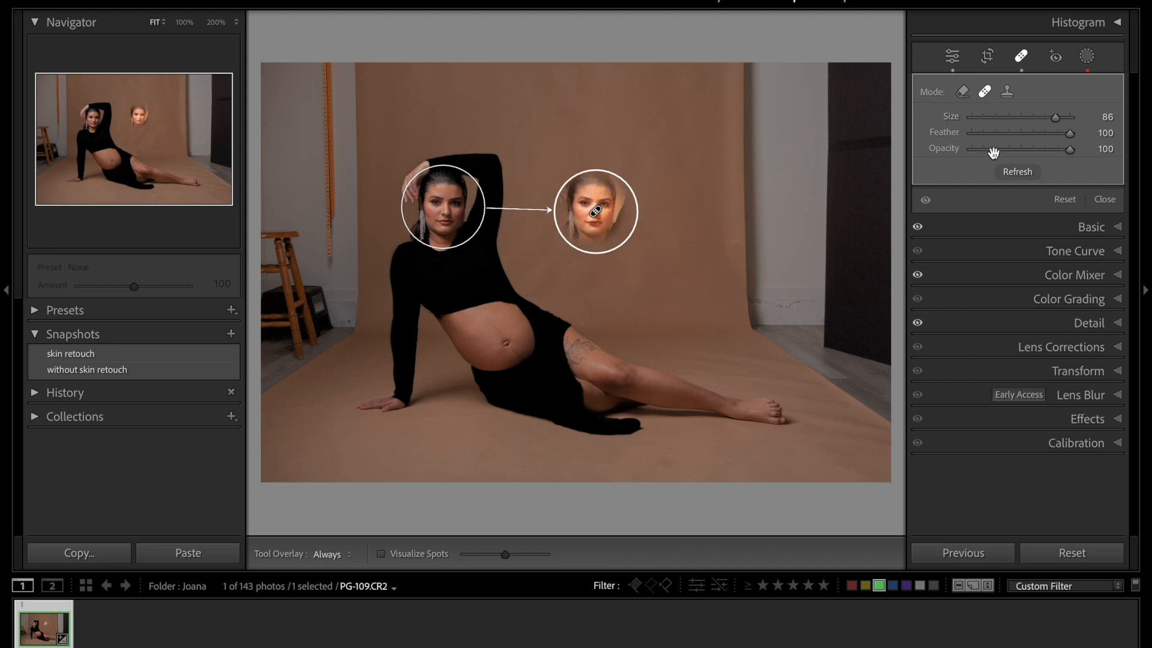
left_click_drag(989, 134, 953, 130)
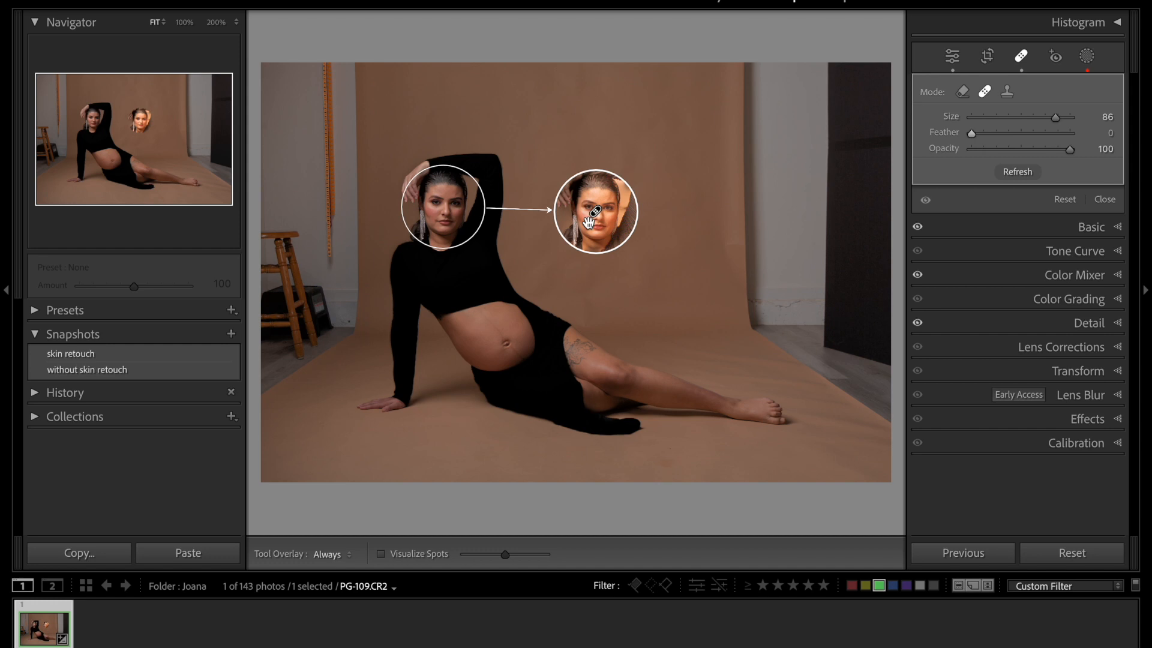
key("Delete")
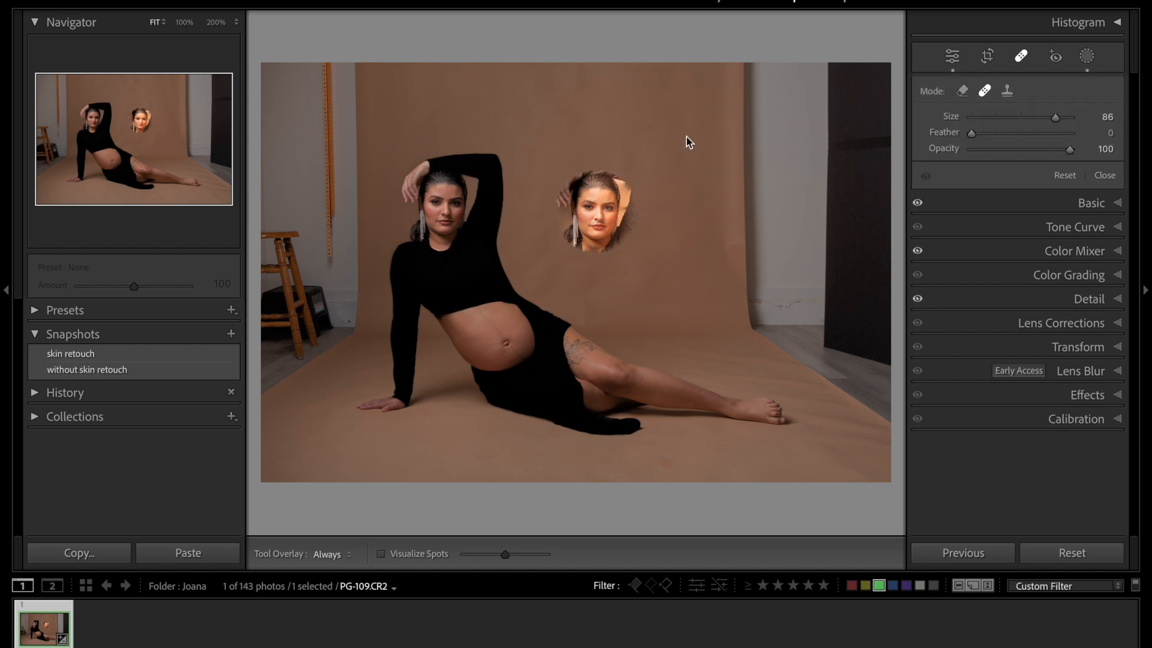
Remove the blemish just above the outer end of the woman's right eyebrow with the Remove brush at size 7
left_click(962, 90)
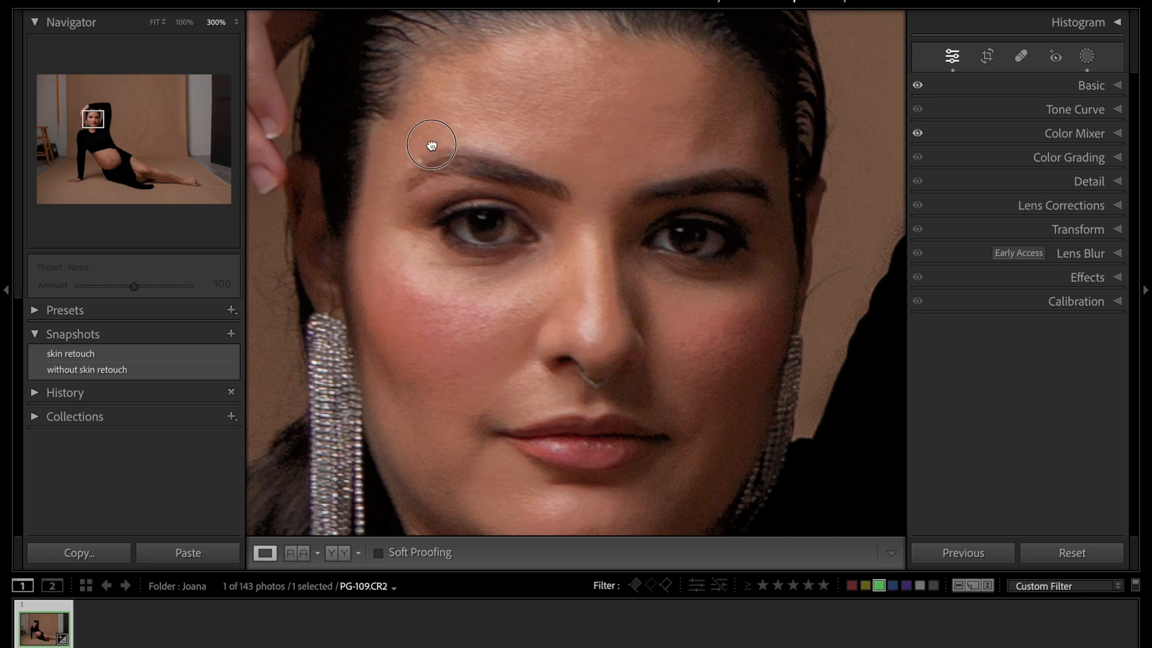
left_click_drag(420, 134, 424, 172)
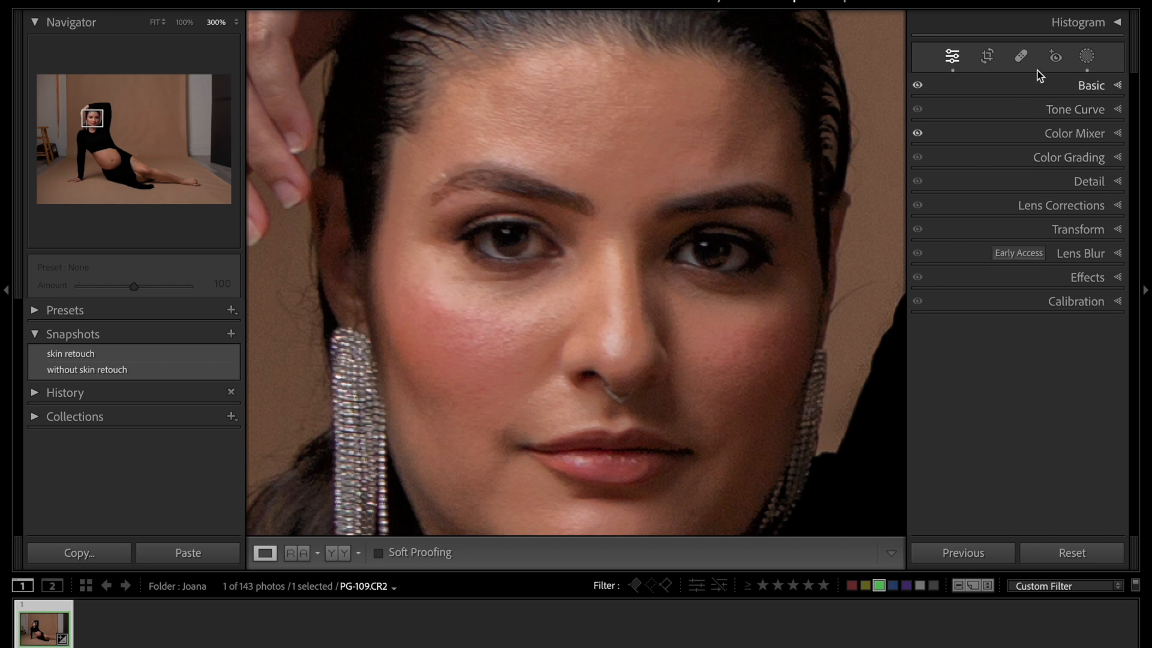
left_click(1024, 57)
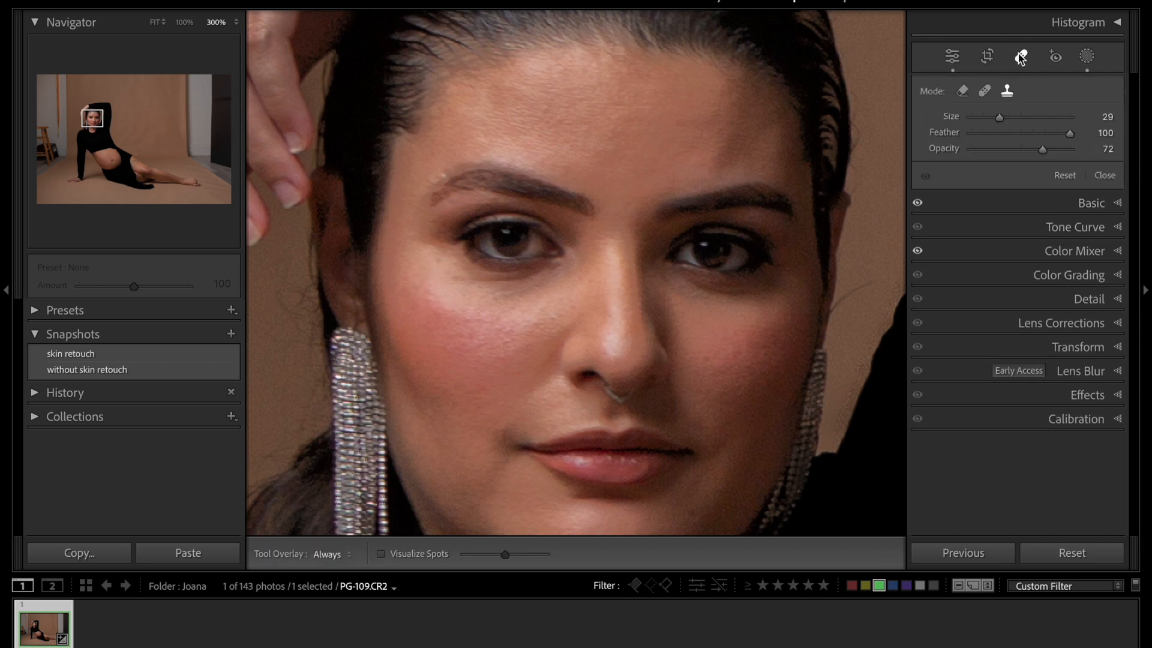
left_click(963, 92)
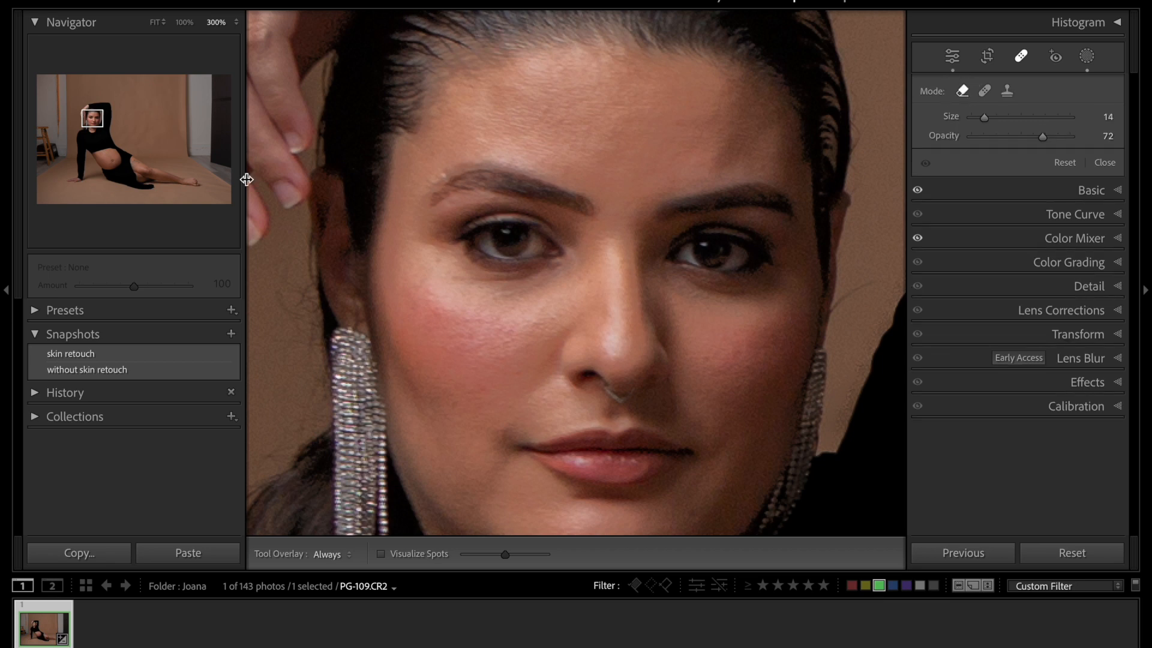
scroll(443, 171, "down", 7)
key("q")
Compare the face before and after the eyebrow blemish removal using the editing history states
left_click(34, 392)
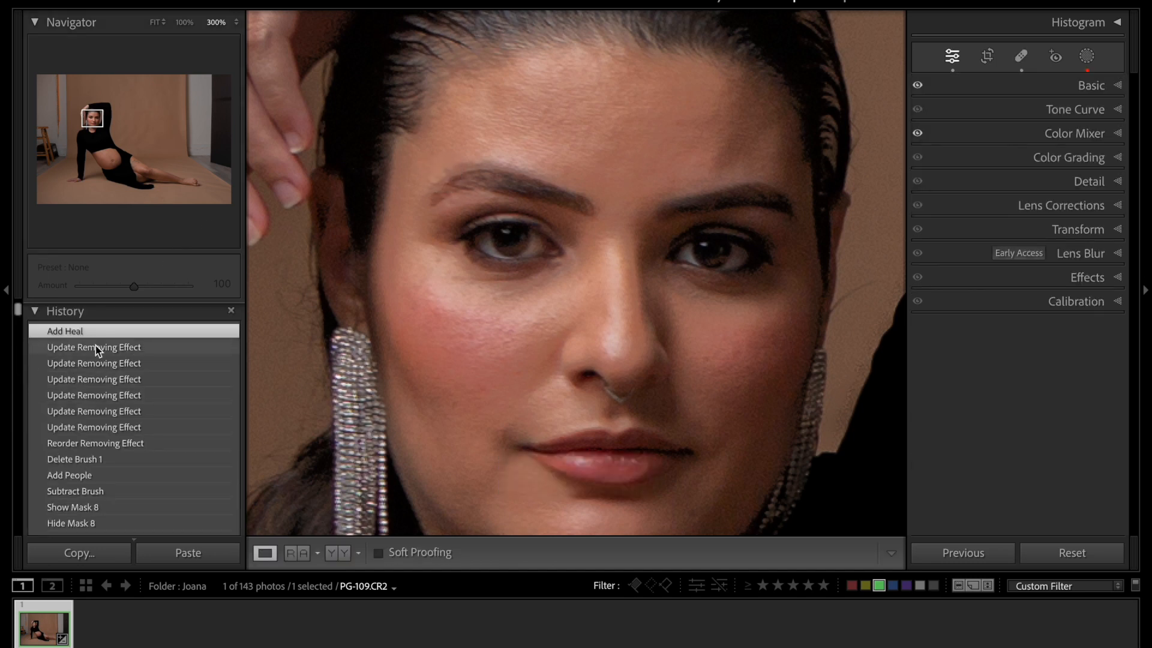
left_click(107, 349)
left_click(101, 336)
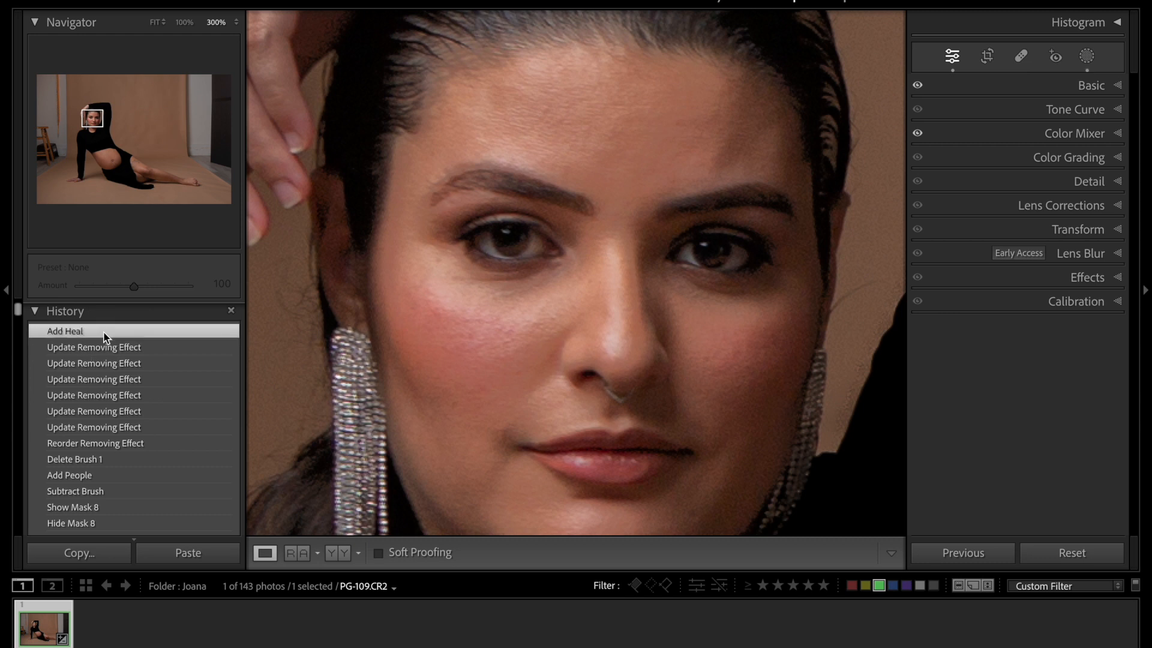
left_click(103, 350)
left_click(108, 333)
Remove the small blemishes on the woman's right cheek with the Remove brush at size 7, and collapse the editing history
left_click(1021, 55)
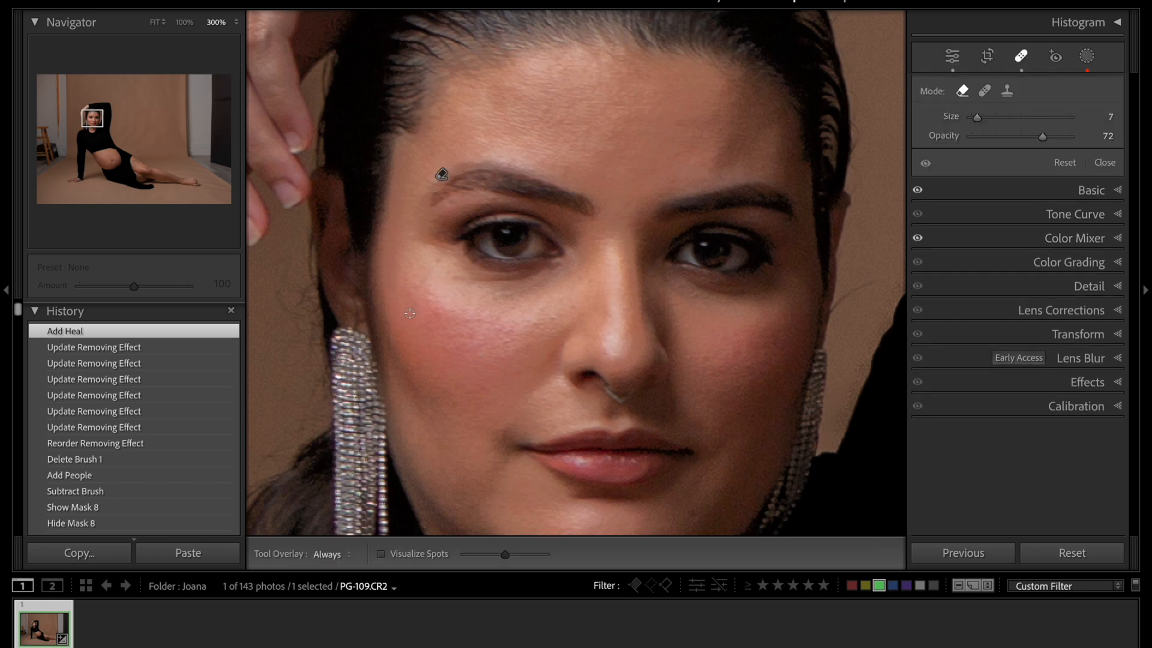
left_click(494, 330)
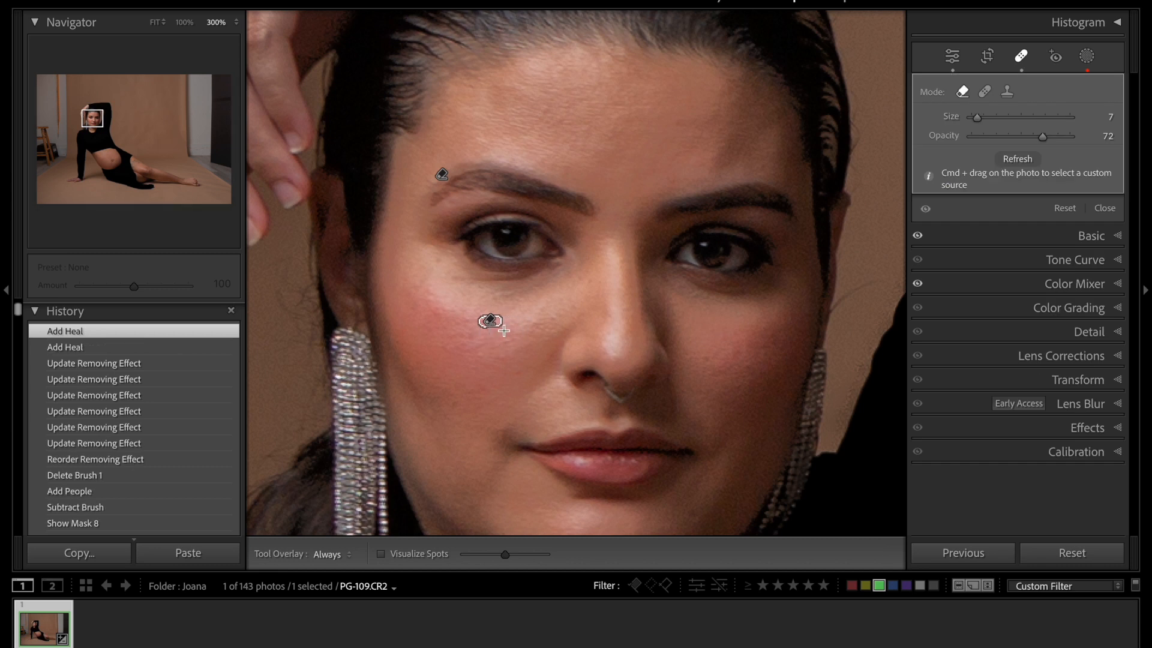
left_click(506, 339)
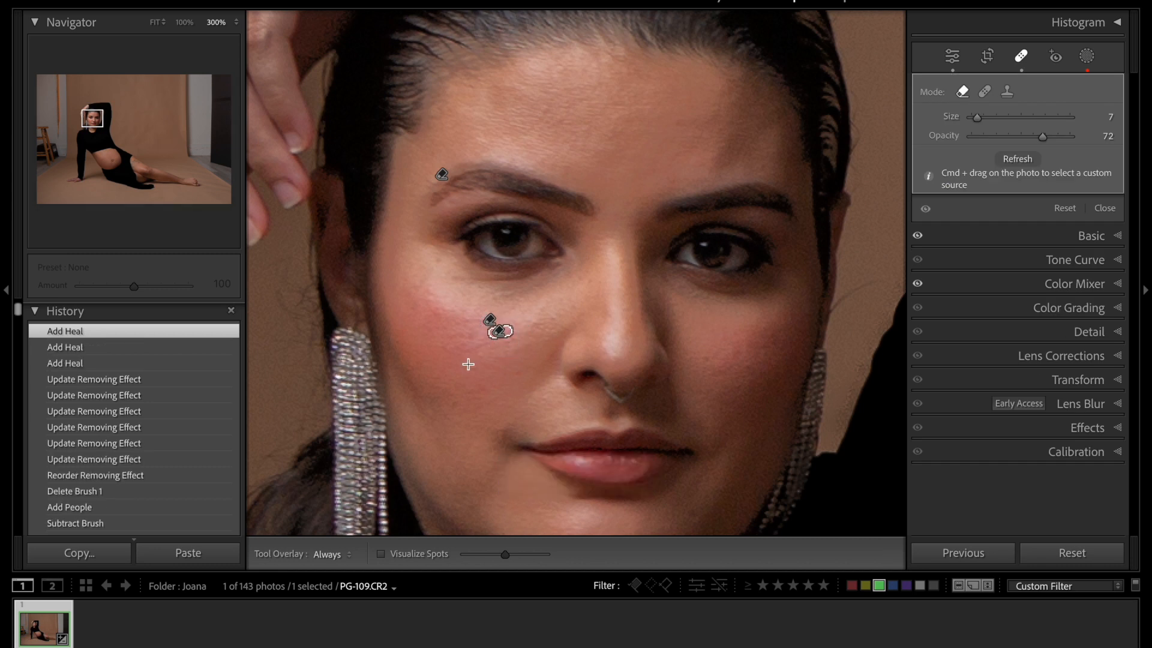
left_click(502, 340)
left_click(480, 343)
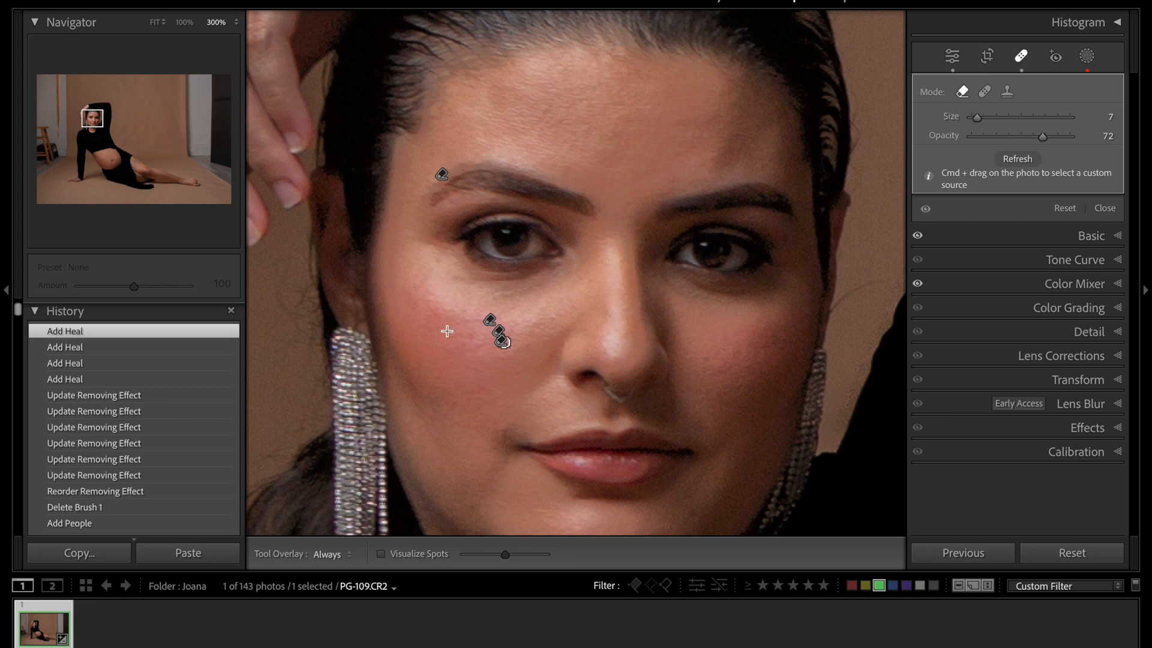
left_click(448, 311)
left_click(430, 293)
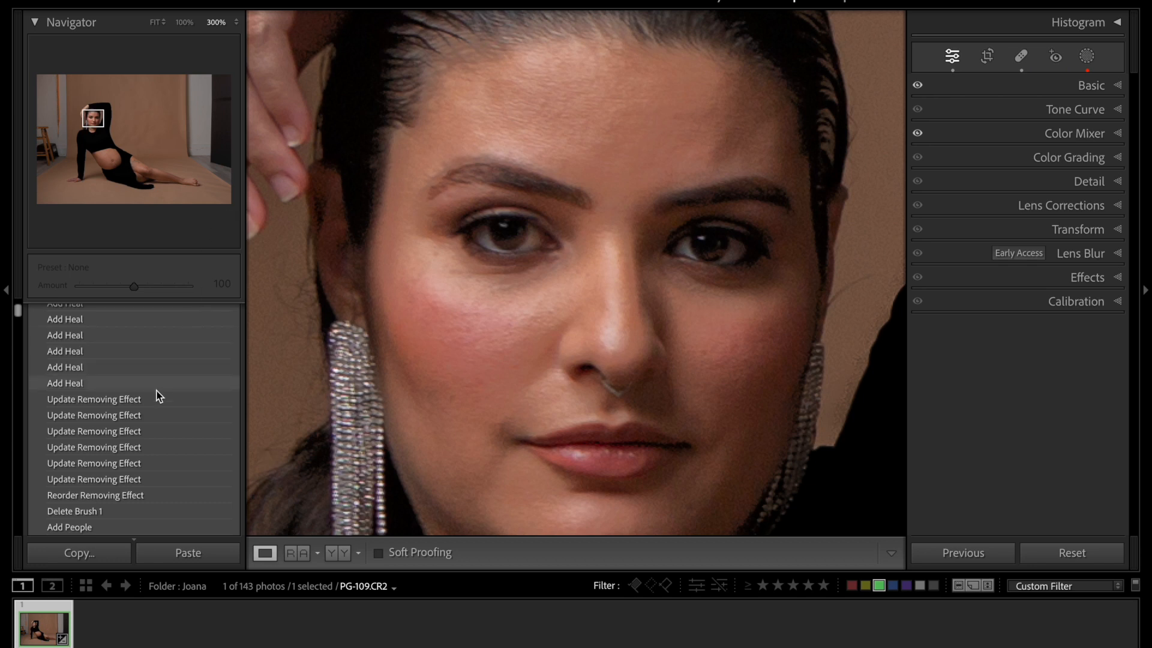
scroll(157, 393, "up", 4)
left_click(120, 392)
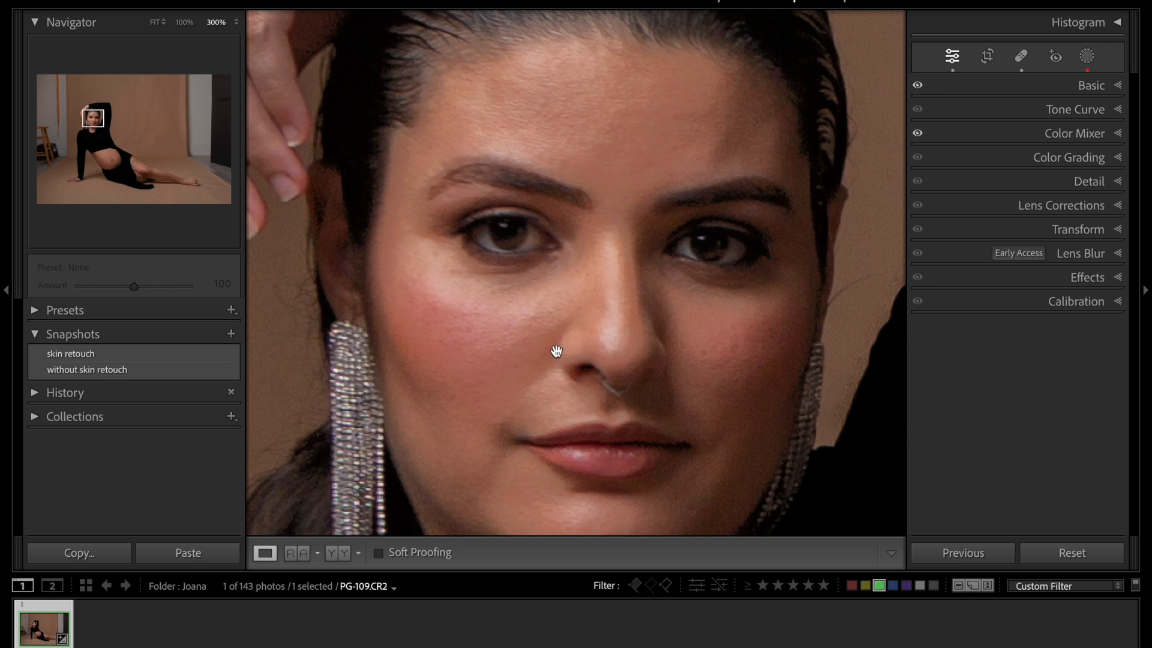
Create a people mask for Person 1 that covers Facial Skin and Body Skin in a single mask
left_click(596, 338)
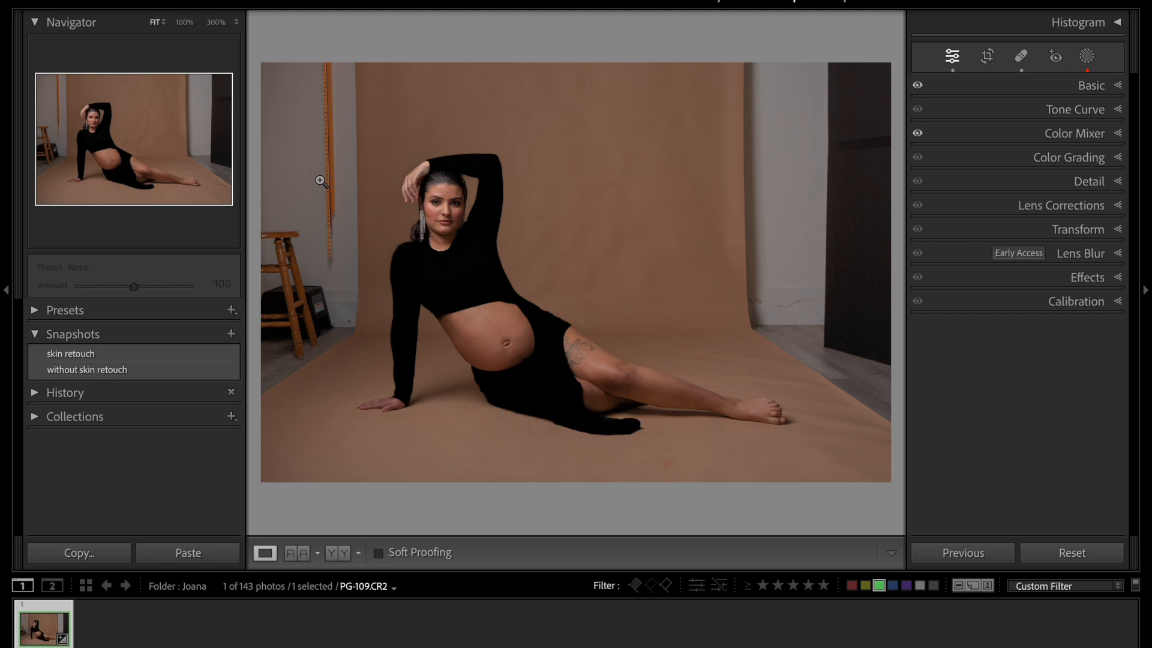
left_click(436, 203)
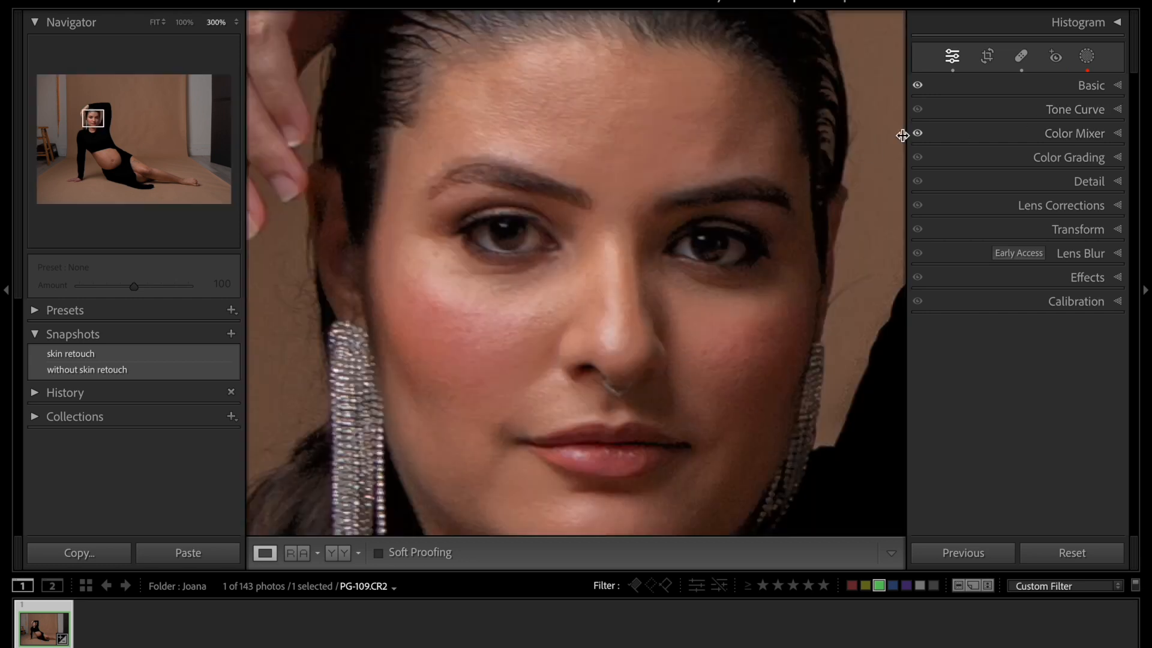
left_click(1087, 57)
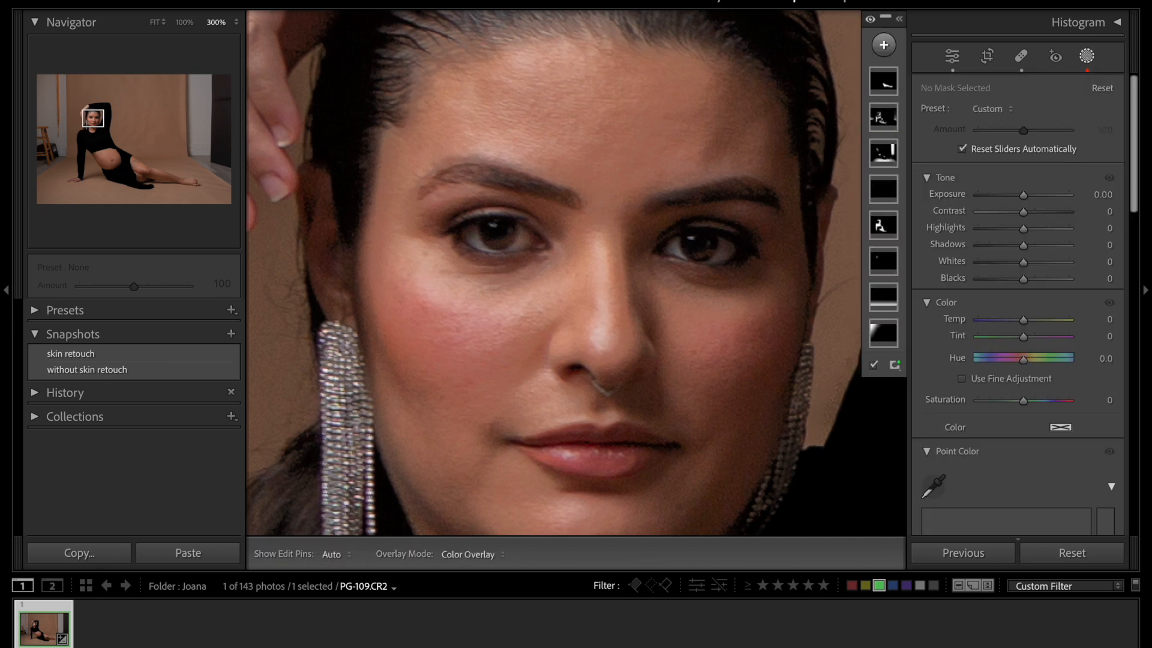
left_click(884, 47)
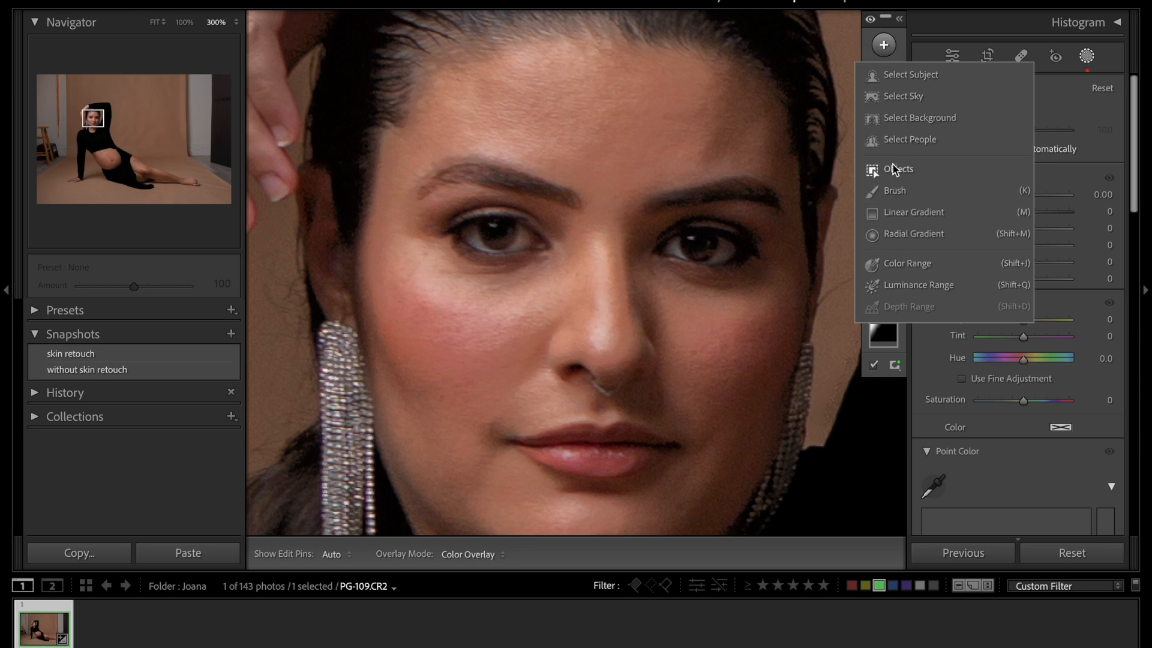
left_click(919, 144)
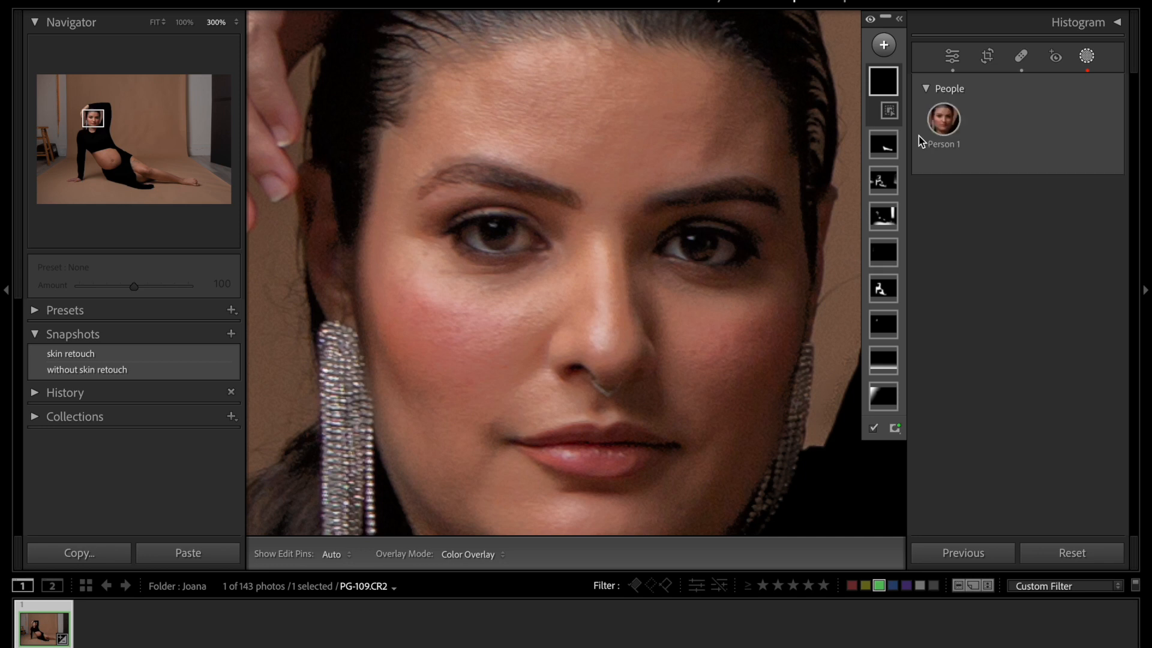
left_click(944, 126)
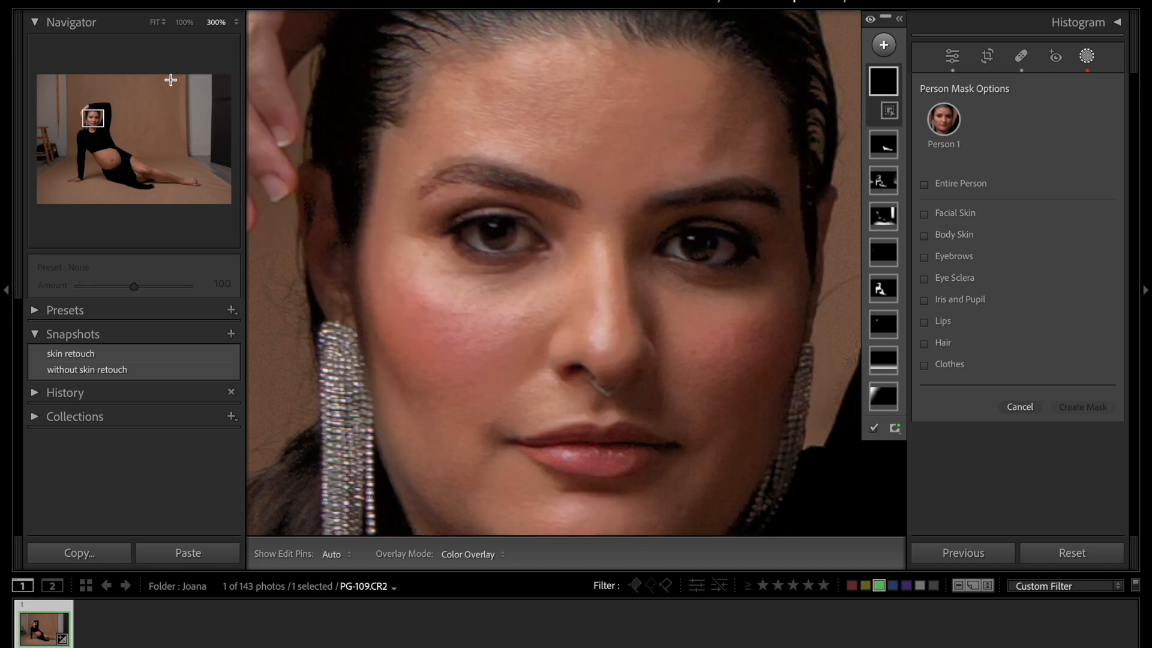
left_click(156, 23)
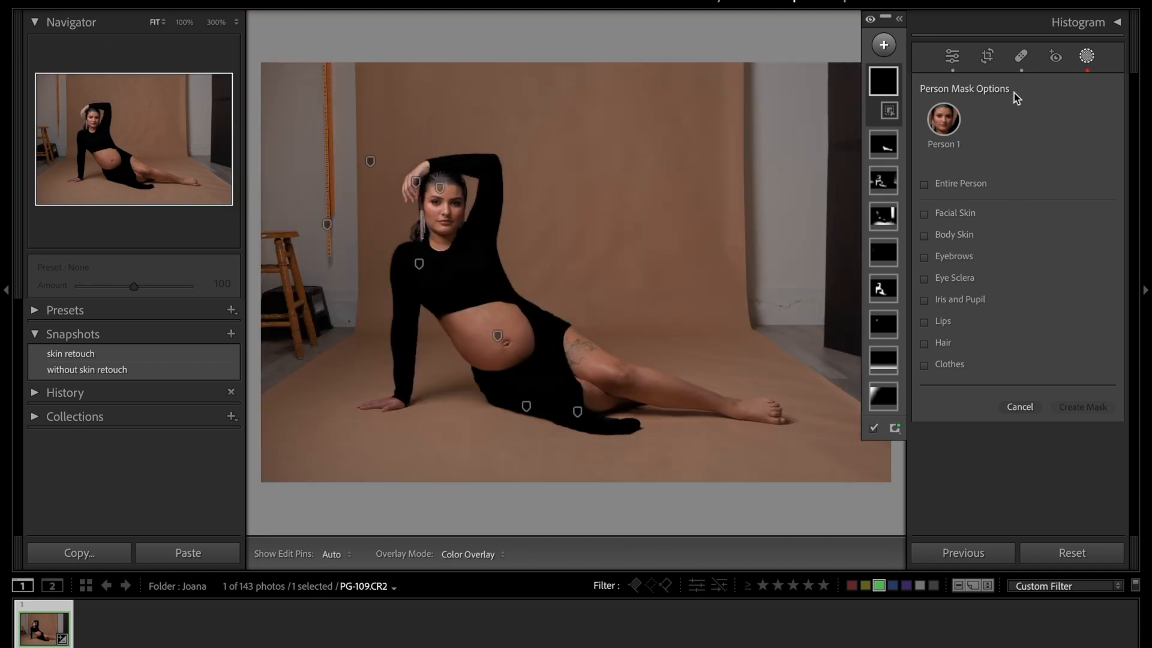
left_click(924, 235)
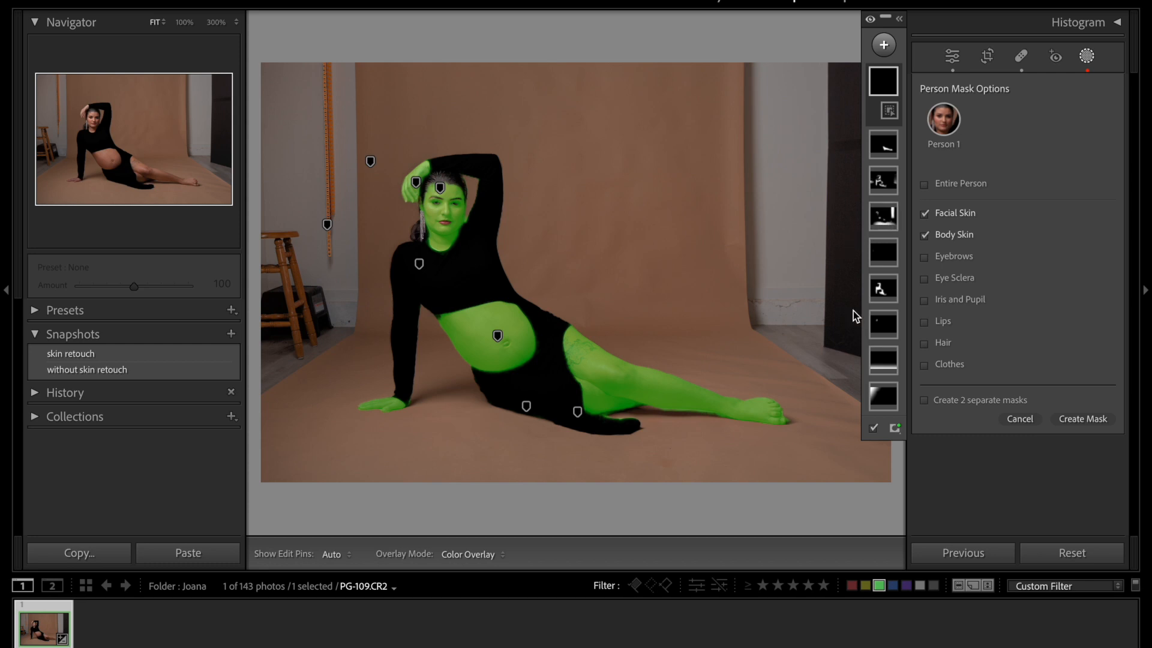
left_click(1088, 420)
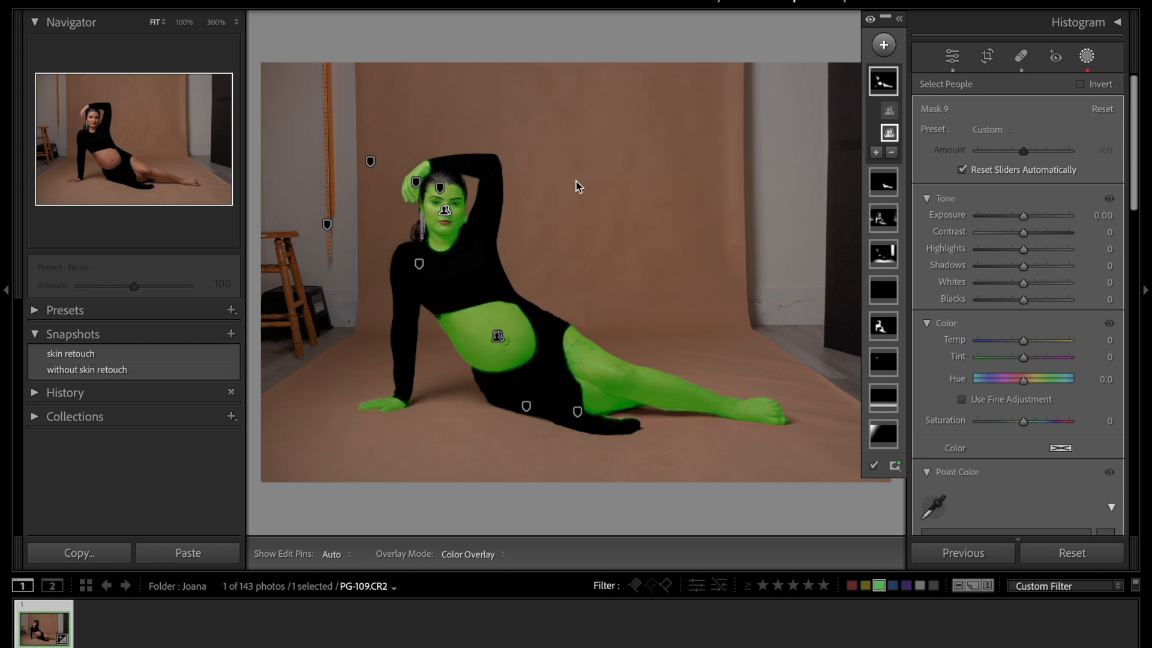
Subtract the woman's right eye from the skin mask with an Auto Mask brush at size 12
left_click(216, 22)
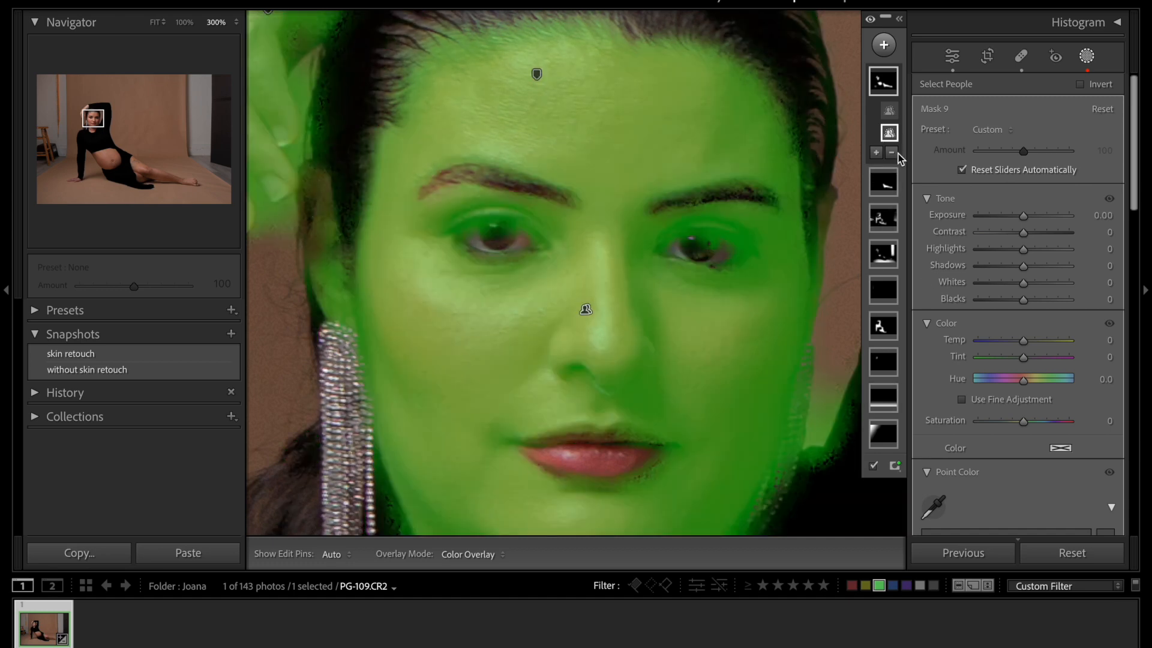
left_click(893, 154)
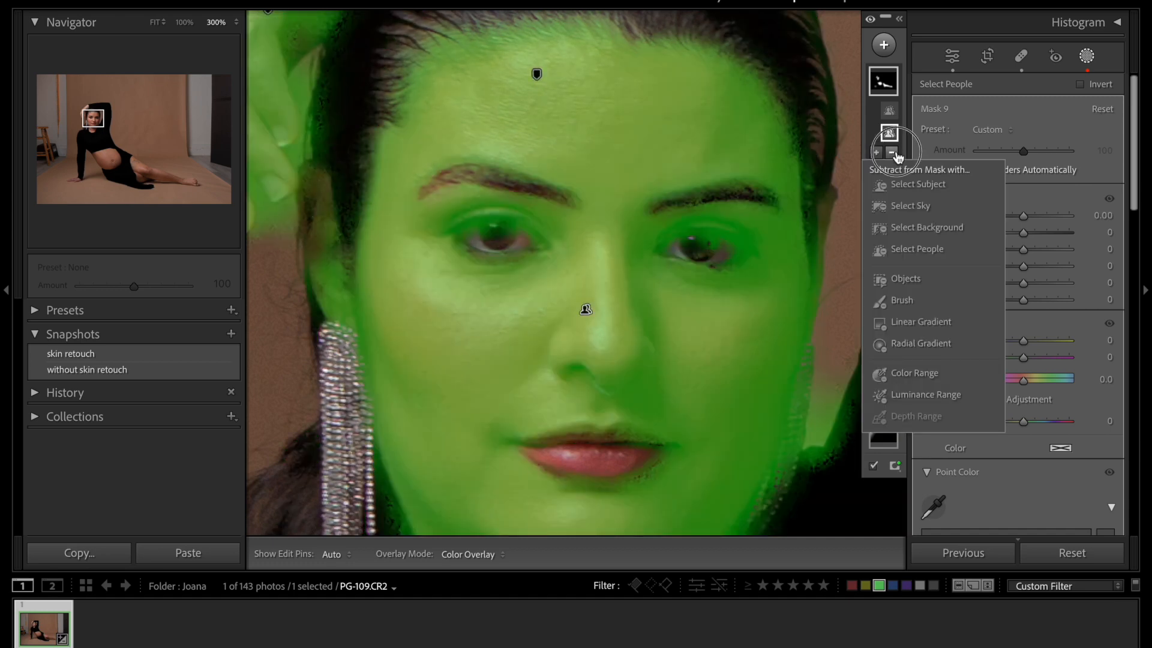
left_click(901, 298)
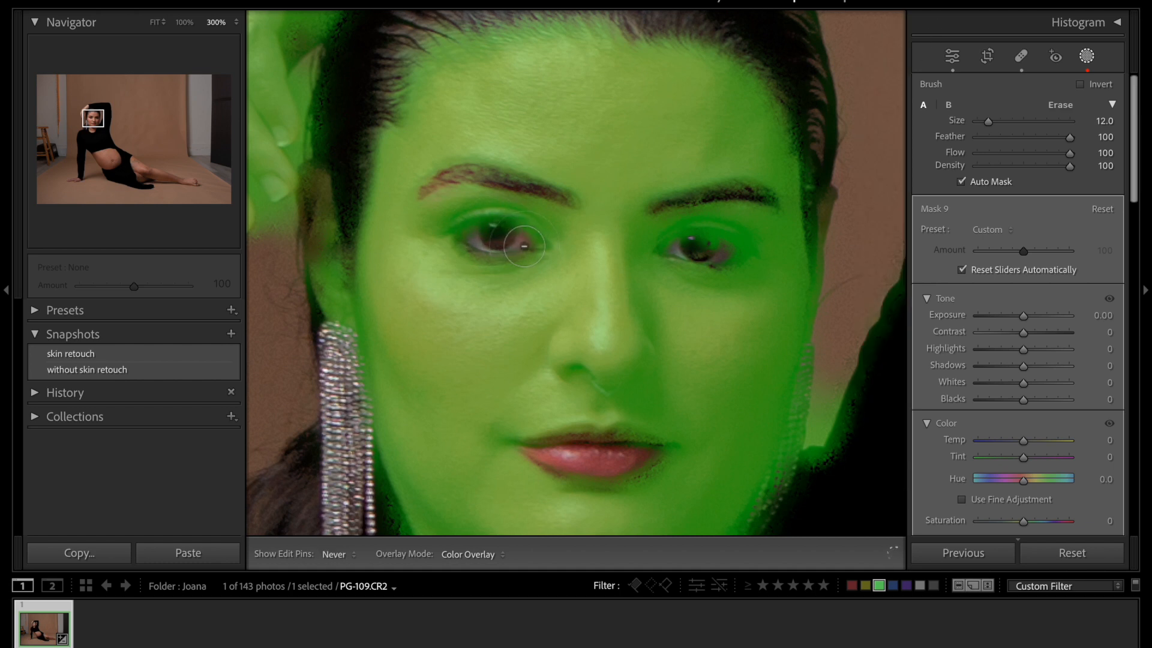
mouse_move(523, 246)
left_mouse_down()
mouse_move(489, 215)
mouse_move(457, 224)
mouse_move(477, 221)
mouse_move(466, 216)
mouse_move(508, 234)
mouse_move(469, 210)
mouse_move(541, 256)
mouse_move(479, 209)
mouse_move(544, 246)
mouse_move(515, 267)
mouse_move(442, 237)
mouse_move(505, 255)
mouse_move(491, 265)
mouse_move(443, 226)
mouse_move(506, 267)
mouse_move(516, 228)
left_mouse_up()
scroll(476, 206, "up", 2)
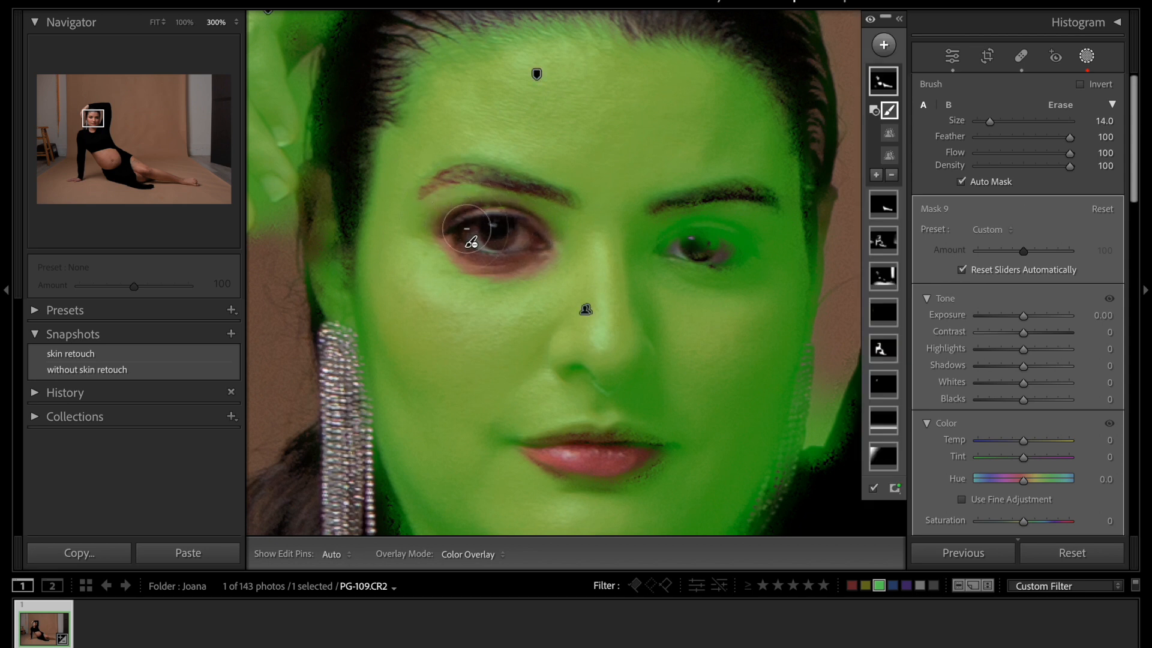
Subtract the right eyelid and eyebrow from the skin mask with the brush at sizes 14 and 11, undoing the last stray stroke
key("h")
mouse_move(541, 251)
left_mouse_down()
mouse_move(553, 219)
mouse_move(535, 201)
mouse_move(546, 219)
mouse_move(481, 186)
mouse_move(436, 187)
mouse_move(501, 200)
mouse_move(436, 207)
left_mouse_up()
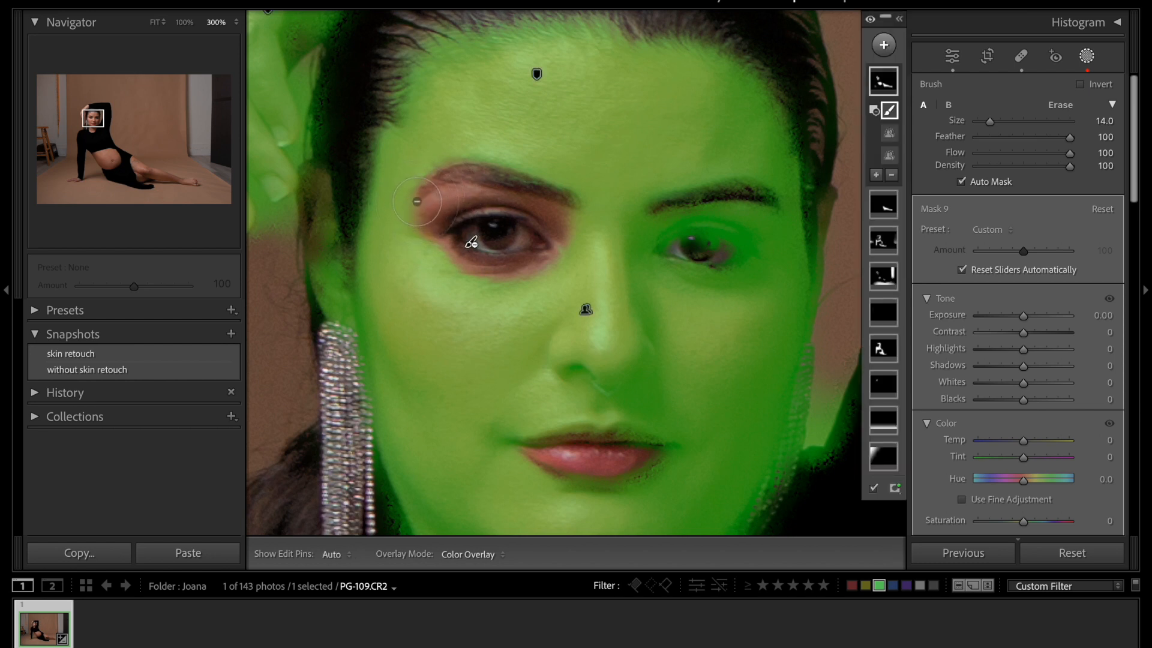
scroll(443, 200, "down", 3)
left_click_drag(427, 196, 398, 199)
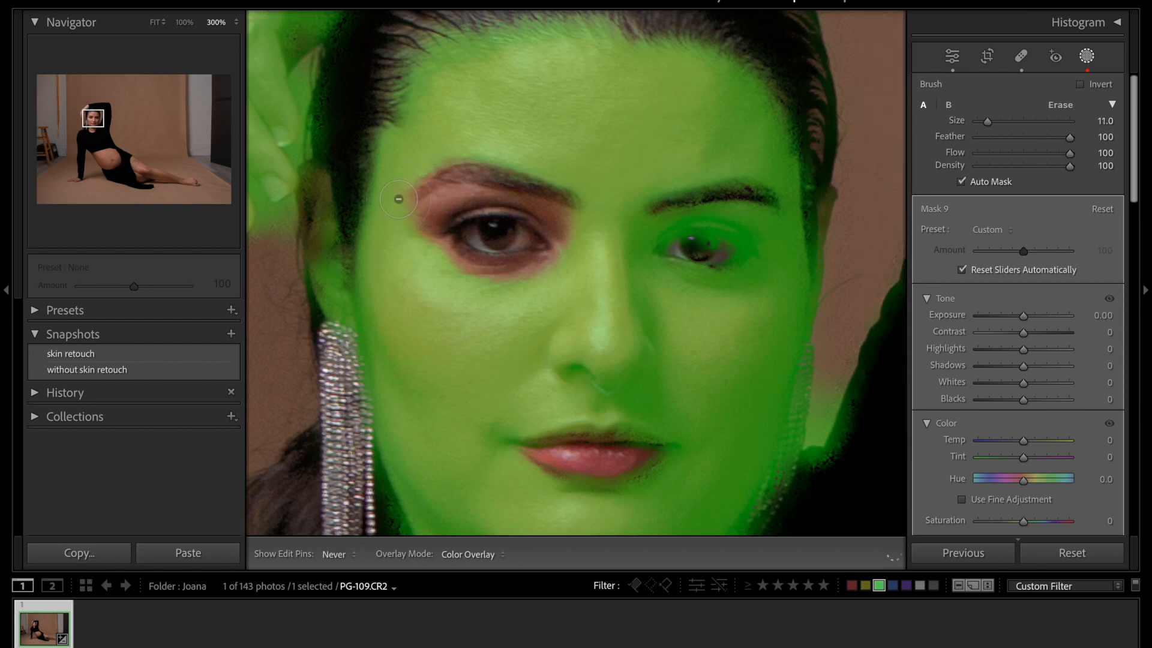
mouse_move(453, 174)
left_mouse_down()
mouse_move(421, 179)
mouse_move(516, 180)
mouse_move(479, 158)
mouse_move(564, 201)
mouse_move(503, 168)
left_mouse_up()
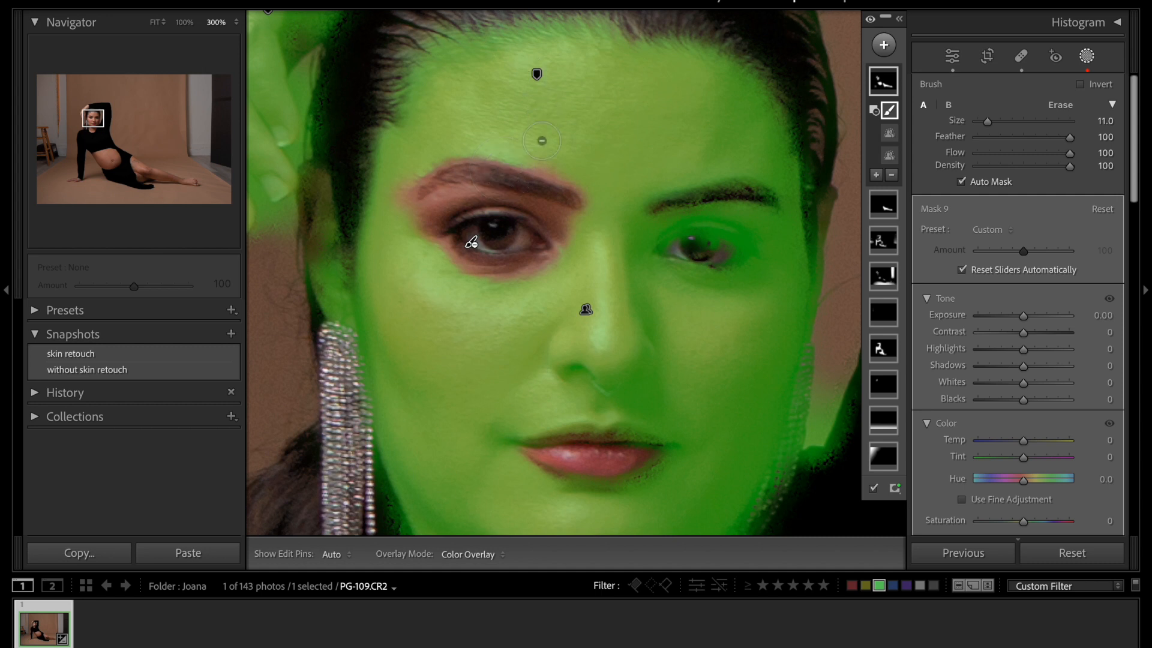
mouse_move(503, 180)
left_mouse_down()
mouse_move(455, 154)
mouse_move(429, 174)
mouse_move(466, 165)
mouse_move(433, 173)
mouse_move(421, 198)
mouse_move(449, 250)
mouse_move(496, 280)
mouse_move(566, 212)
mouse_move(549, 245)
mouse_move(526, 253)
left_mouse_up()
mouse_move(526, 253)
left_mouse_down()
mouse_move(553, 250)
mouse_move(531, 261)
left_mouse_up()
key("ctrl+z")
Subtract the woman's left eye and eyebrow from the skin mask with the brush at size 11
mouse_move(660, 211)
left_mouse_down()
mouse_move(772, 209)
mouse_move(724, 188)
mouse_move(777, 202)
mouse_move(762, 185)
mouse_move(715, 174)
mouse_move(658, 186)
mouse_move(640, 205)
mouse_move(709, 193)
mouse_move(652, 197)
mouse_move(675, 209)
mouse_move(641, 237)
mouse_move(702, 260)
mouse_move(691, 224)
mouse_move(663, 268)
mouse_move(670, 226)
mouse_move(714, 231)
mouse_move(672, 255)
mouse_move(656, 248)
mouse_move(752, 279)
mouse_move(741, 219)
mouse_move(700, 286)
mouse_move(742, 214)
mouse_move(744, 266)
mouse_move(712, 227)
mouse_move(739, 222)
left_mouse_up()
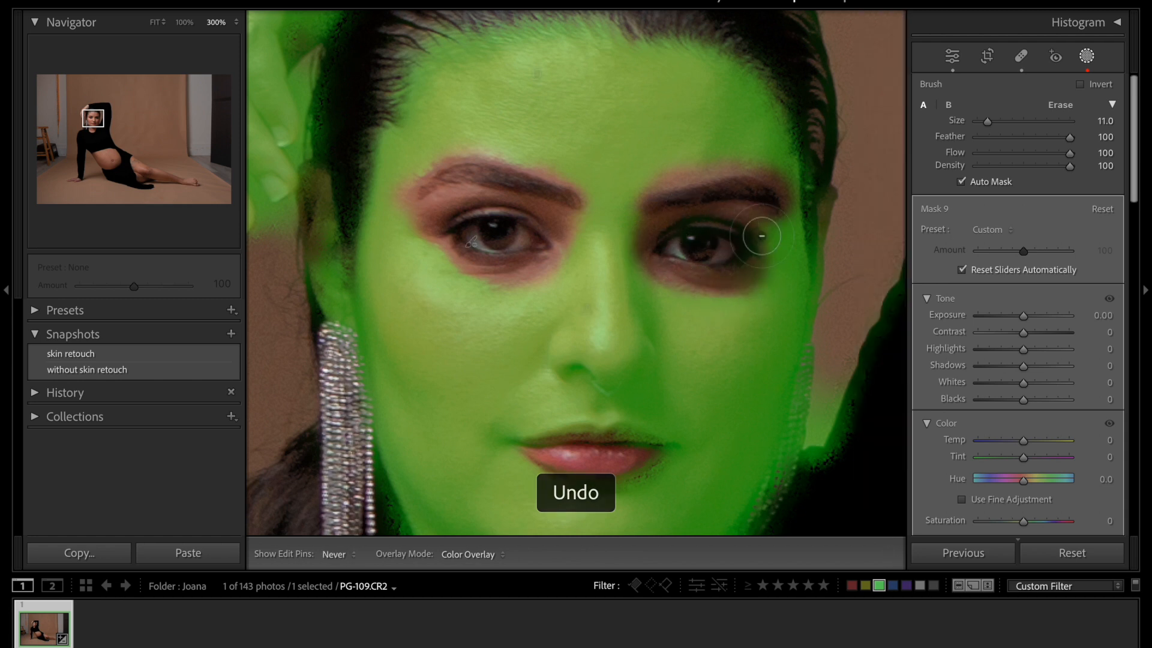
mouse_move(706, 212)
left_mouse_down()
mouse_move(682, 226)
mouse_move(750, 218)
left_mouse_up()
key("ctrl+z")
Subtract the nostrils, the shaded side of the nose bridge and the lips from the skin mask with the brush at size 6
key("bracketleft")
key("bracketleft")
key("bracketleft")
key("bracketleft")
key("bracketleft")
mouse_move(563, 376)
left_mouse_down()
mouse_move(584, 367)
mouse_move(594, 387)
left_mouse_up()
mouse_move(595, 387)
left_mouse_down()
mouse_move(579, 366)
mouse_move(548, 367)
mouse_move(567, 365)
left_mouse_up()
mouse_move(560, 324)
left_mouse_down()
mouse_move(547, 372)
mouse_move(566, 327)
mouse_move(551, 342)
mouse_move(555, 372)
mouse_move(582, 380)
mouse_move(563, 383)
mouse_move(564, 370)
mouse_move(595, 389)
mouse_move(586, 371)
mouse_move(627, 366)
left_mouse_up()
mouse_move(624, 251)
left_mouse_down()
mouse_move(643, 338)
mouse_move(619, 303)
left_mouse_up()
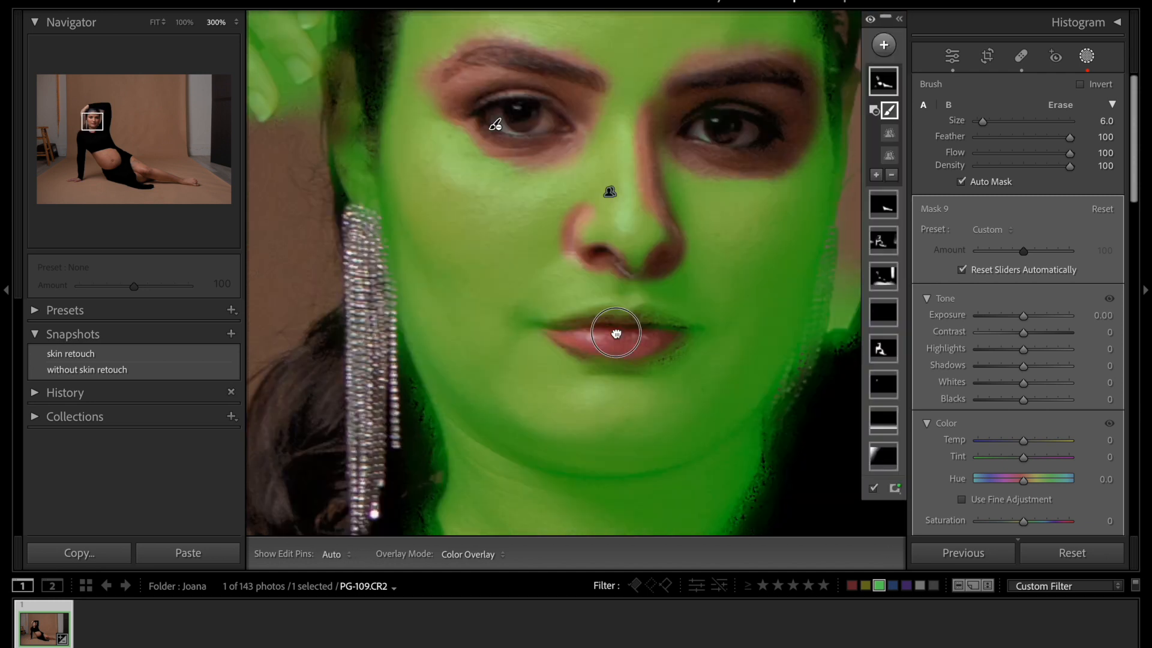
mouse_move(614, 329)
left_mouse_down()
mouse_move(558, 327)
mouse_move(528, 319)
mouse_move(642, 305)
mouse_move(526, 328)
mouse_move(698, 324)
left_mouse_up()
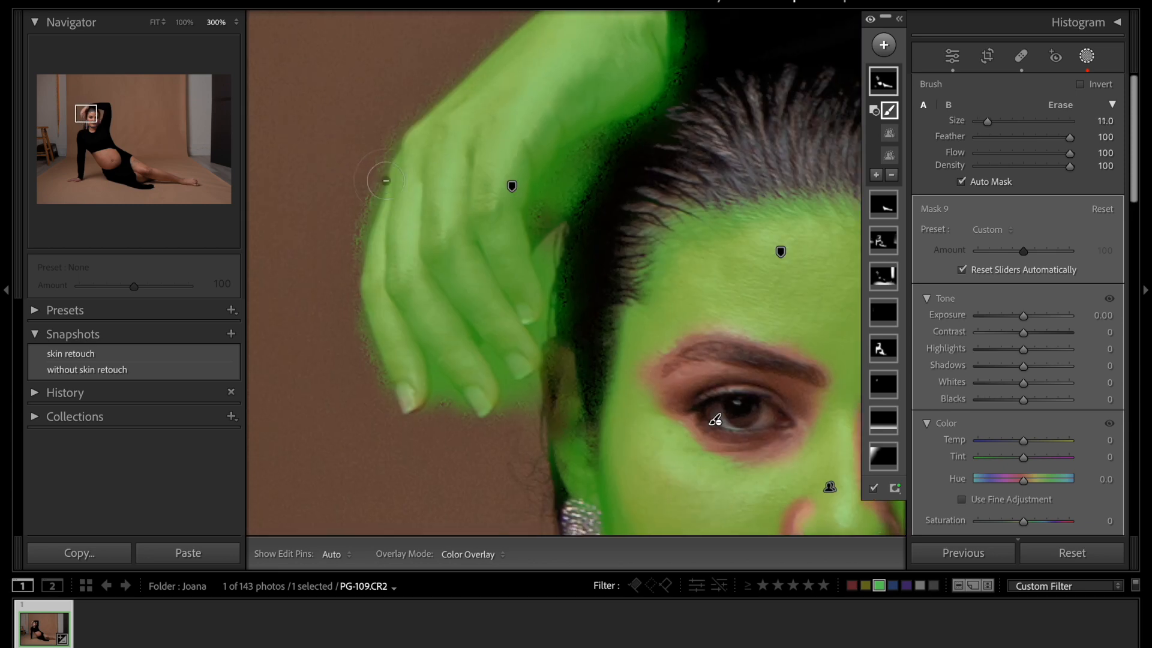
Subtract the raised hand's fingers and the wrist edges from the skin mask, using brush sizes 18 and 11
key("h")
mouse_move(366, 198)
left_mouse_down()
mouse_move(416, 442)
mouse_move(527, 360)
mouse_move(501, 371)
left_mouse_up()
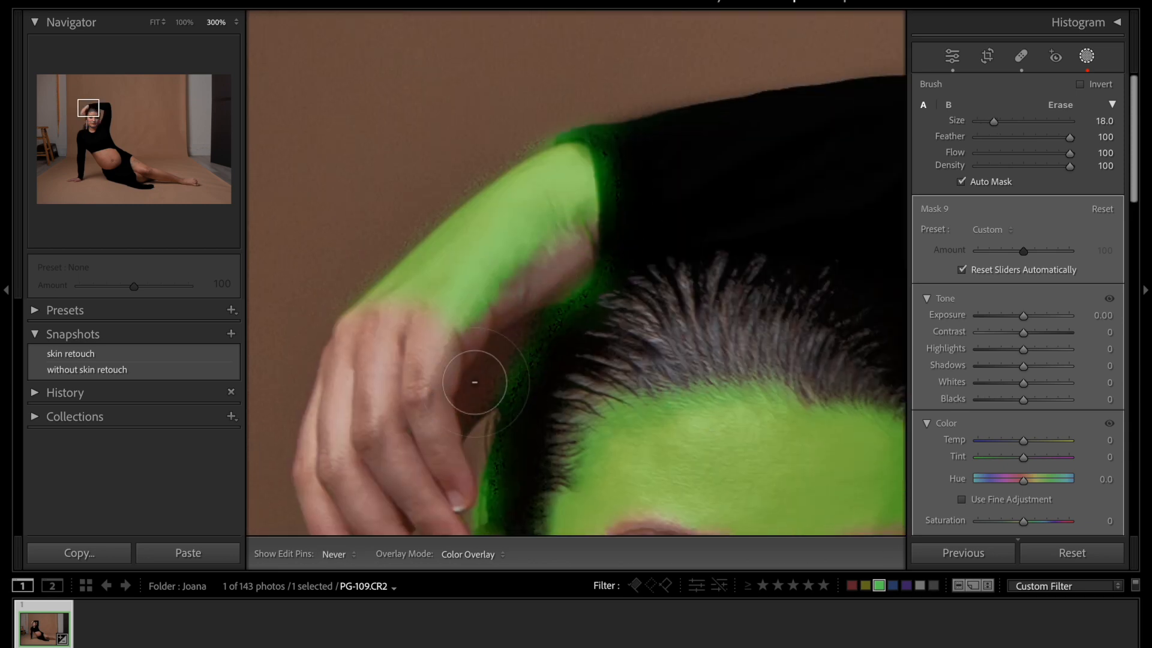
mouse_move(587, 97)
left_mouse_down()
mouse_move(562, 136)
mouse_move(567, 126)
mouse_move(574, 138)
mouse_move(530, 140)
mouse_move(347, 252)
left_mouse_up()
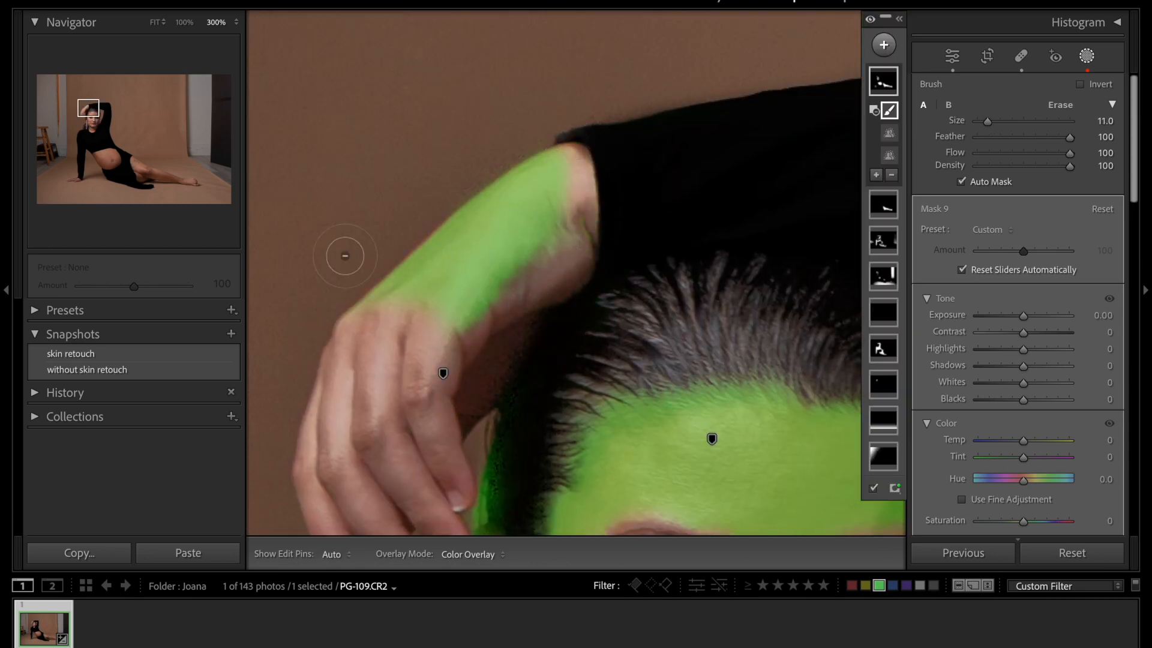
left_click_drag(353, 296, 540, 157)
Subtract the hairline, jaw and neckline edges from the skin mask, reducing the brush from size 10 to 5
mouse_move(522, 406)
left_mouse_down()
mouse_move(536, 236)
mouse_move(504, 268)
left_mouse_up()
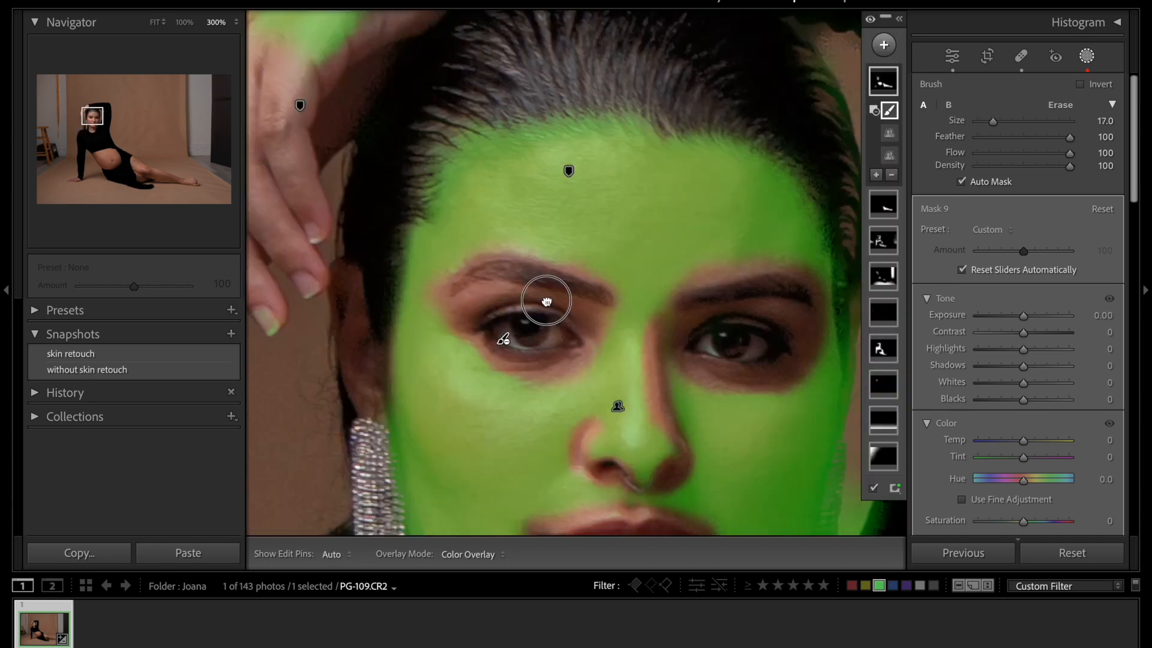
key("ctrl+minus")
key("ctrl+minus")
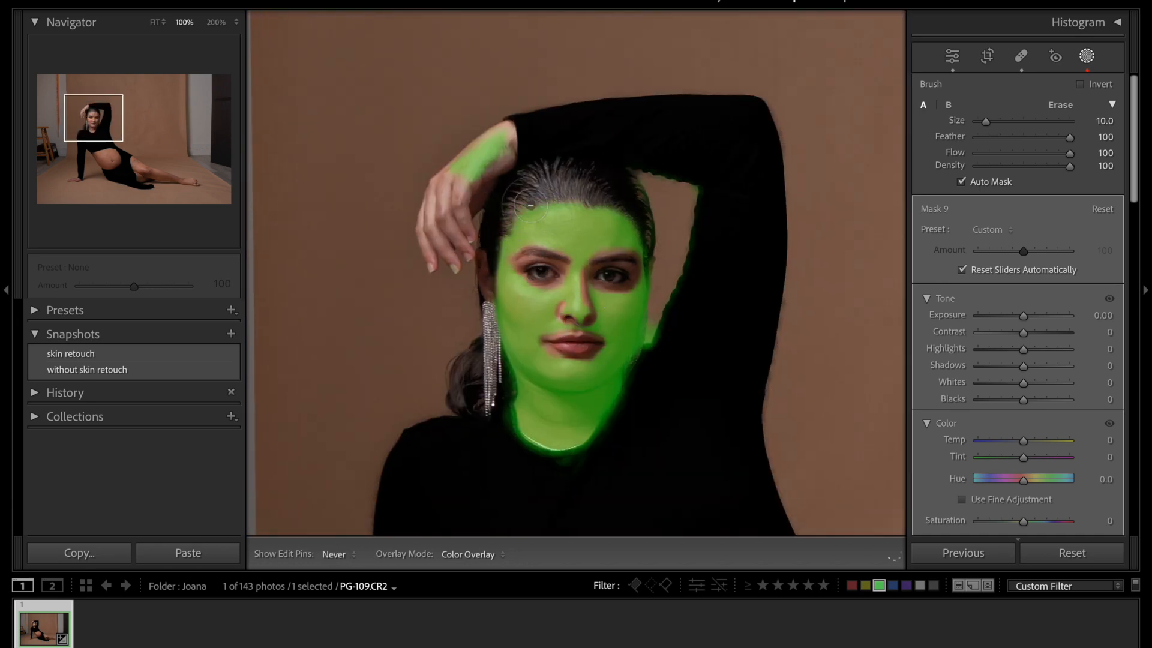
left_click_drag(530, 205, 689, 232)
scroll(504, 342, "down", 4)
mouse_move(504, 342)
left_mouse_down()
mouse_move(514, 432)
mouse_move(496, 391)
left_mouse_up()
left_click_drag(630, 368, 597, 425)
scroll(597, 424, "down", 1)
left_click_drag(630, 360, 570, 390)
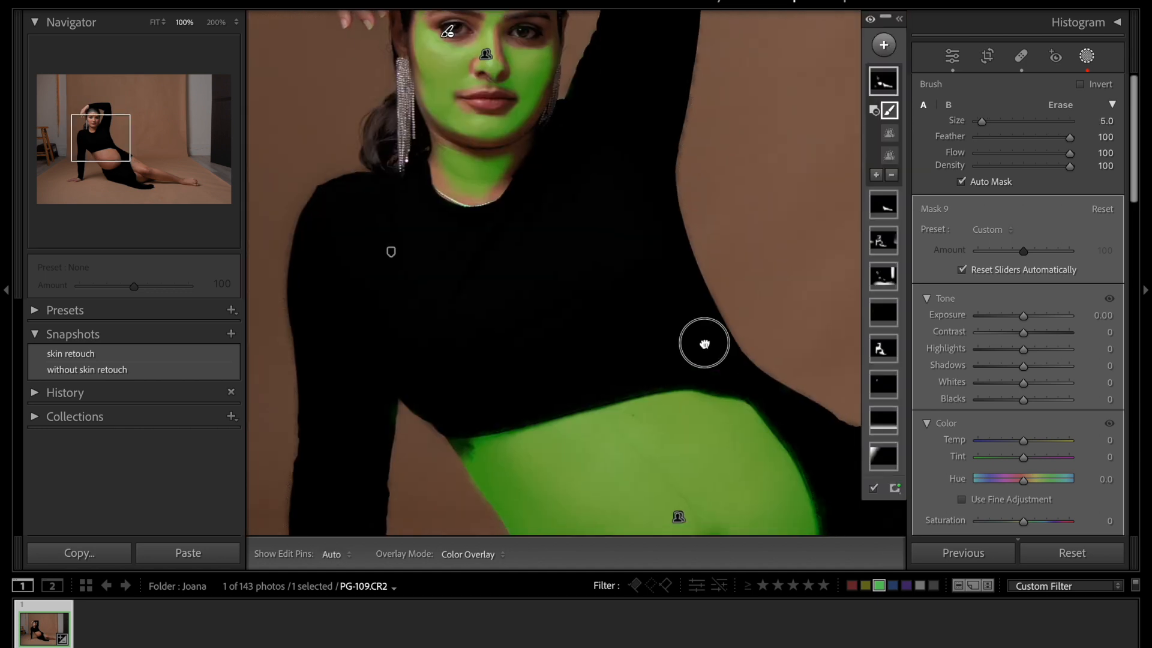
Subtract the edges of the bare belly from the skin mask, continuing down towards the thigh
mouse_move(704, 344)
left_mouse_down()
mouse_move(643, 250)
mouse_move(576, 216)
left_mouse_up()
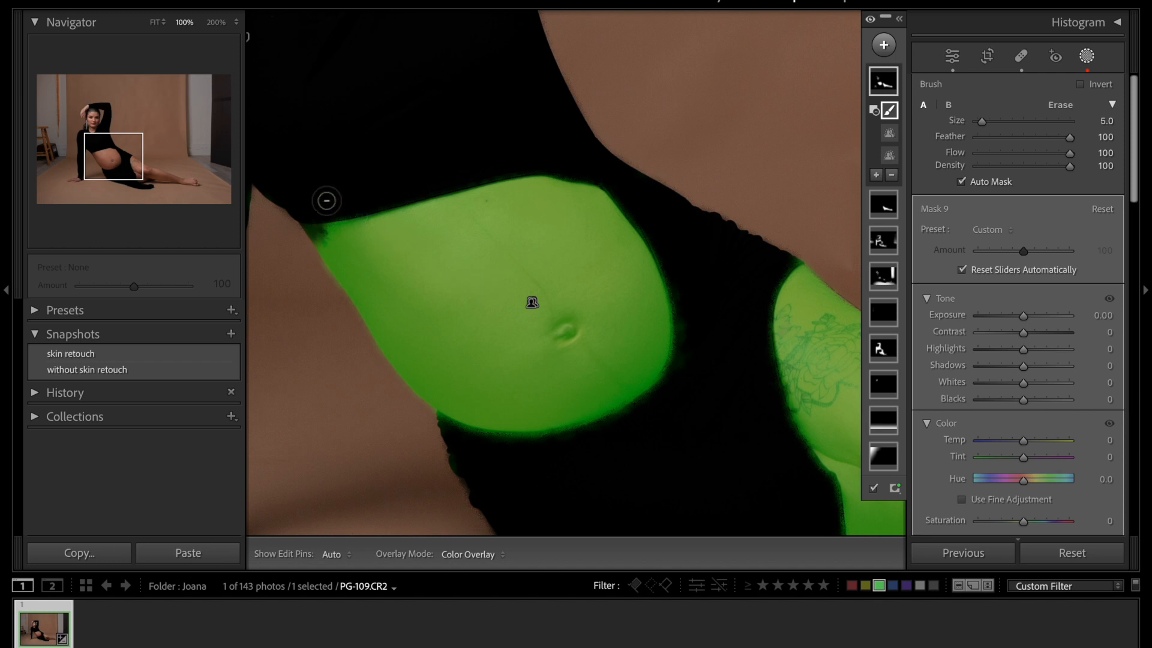
scroll(295, 216, "up", 7)
key("h")
mouse_move(313, 224)
left_mouse_down()
mouse_move(378, 206)
mouse_move(290, 250)
mouse_move(606, 180)
mouse_move(664, 278)
mouse_move(576, 412)
mouse_move(416, 409)
mouse_move(388, 366)
mouse_move(417, 387)
left_mouse_up()
key("h")
key("h")
scroll(563, 329, "down", 4)
left_click_drag(565, 330, 448, 301)
mouse_move(690, 315)
left_mouse_down()
mouse_move(398, 161)
mouse_move(578, 200)
left_mouse_up()
scroll(578, 200, "up", 3)
mouse_move(429, 186)
left_mouse_down()
mouse_move(422, 250)
mouse_move(446, 187)
mouse_move(498, 195)
mouse_move(400, 147)
mouse_move(463, 330)
mouse_move(423, 269)
mouse_move(472, 345)
mouse_move(711, 394)
left_mouse_up()
Subtract the upper edge of the thigh and shin from the skin mask with a smaller brush
scroll(442, 304, "down", 3)
mouse_move(666, 251)
left_mouse_down()
mouse_move(588, 218)
mouse_move(797, 300)
left_mouse_up()
mouse_move(824, 312)
left_mouse_down()
mouse_move(614, 234)
mouse_move(738, 282)
left_mouse_up()
key("ctrl+z")
left_click_drag(674, 171, 424, 244)
left_click_drag(443, 339, 506, 364)
Subtract the toes and the lower edge of the calf and foot from the skin mask with the brush at size 8
scroll(506, 364, "up", 5)
mouse_move(629, 419)
left_mouse_down()
mouse_move(591, 342)
mouse_move(517, 359)
left_mouse_up()
key("ctrl+z")
scroll(573, 344, "down", 5)
scroll(528, 420, "down", 1)
mouse_move(528, 429)
left_mouse_down()
mouse_move(416, 410)
mouse_move(603, 423)
left_mouse_up()
scroll(336, 419, "up", 1)
left_click_drag(336, 419, 539, 434)
mouse_move(528, 423)
left_mouse_down()
mouse_move(396, 398)
mouse_move(378, 380)
mouse_move(632, 426)
mouse_move(670, 457)
left_mouse_up()
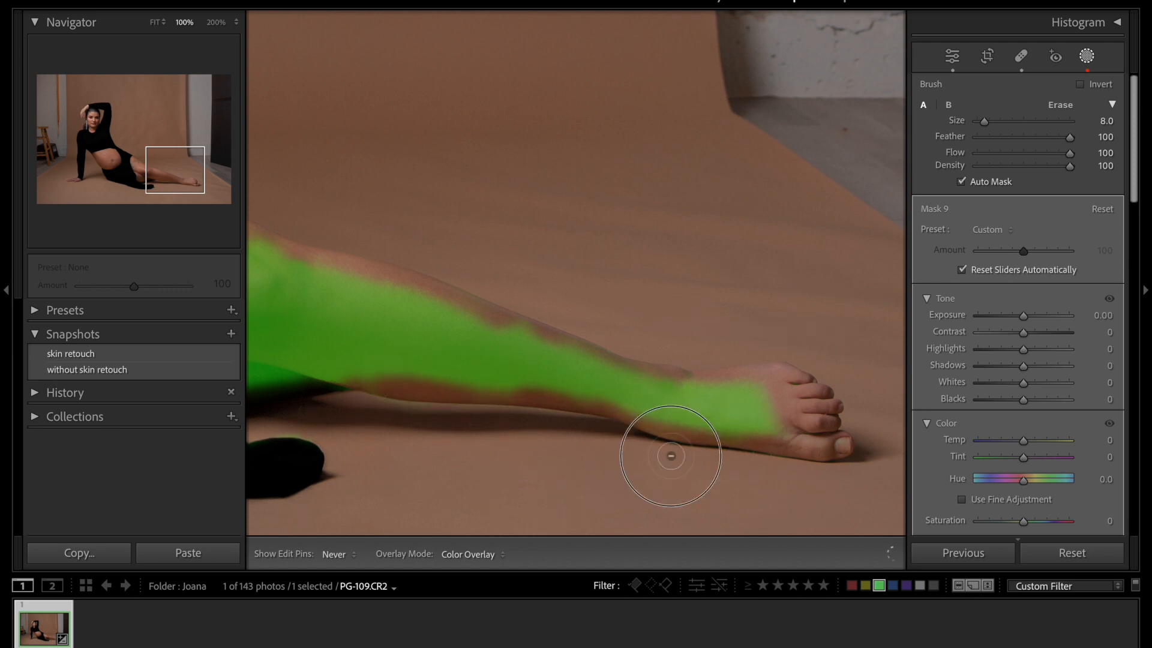
Undo the last brush stroke and refine the mask subtraction around the face's outer edges with the brush at size 19
left_click(151, 165)
key("ctrl+z")
scroll(406, 358, "down", 3)
mouse_move(406, 358)
left_mouse_down()
mouse_move(507, 416)
mouse_move(411, 359)
left_mouse_up()
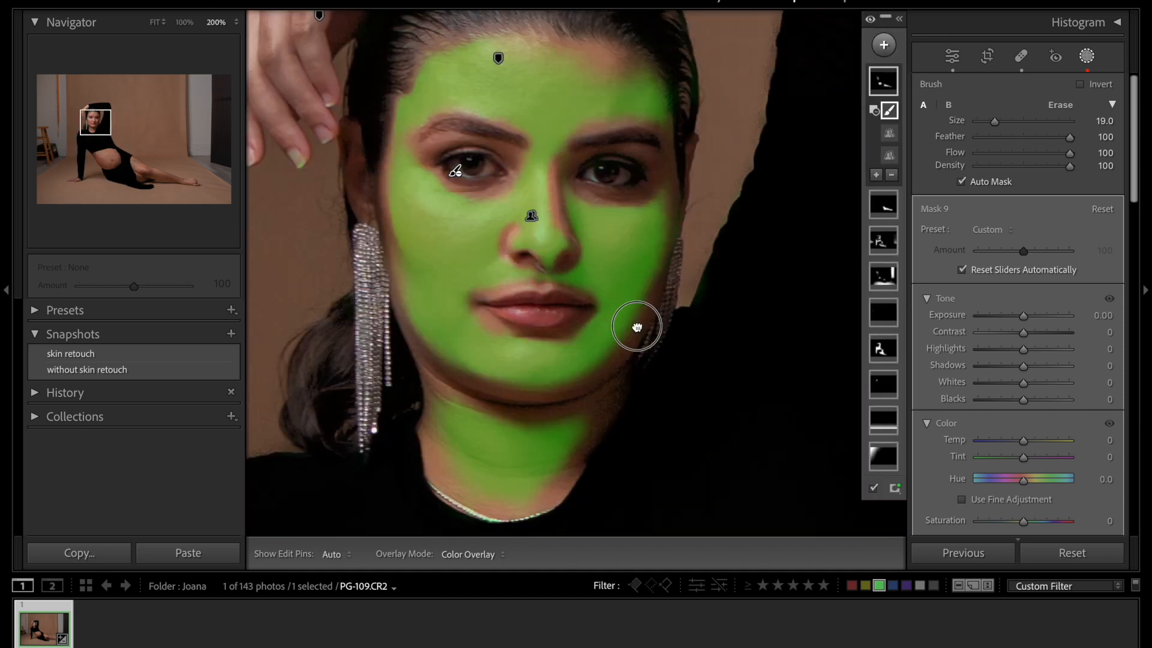
left_click_drag(636, 327, 624, 345)
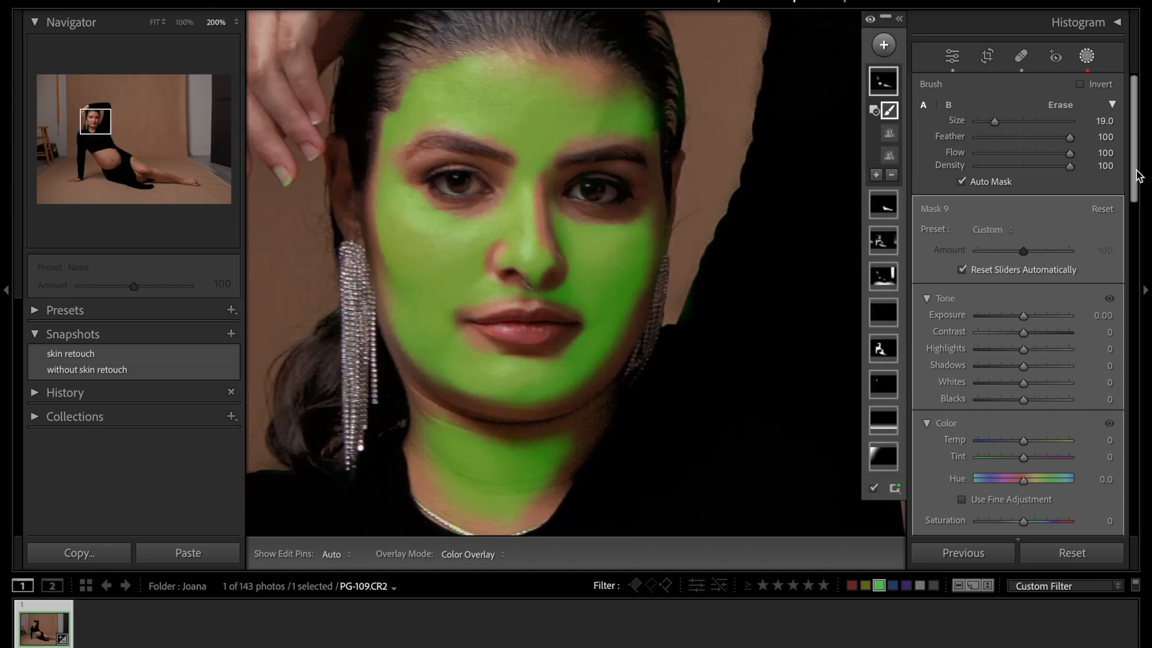
Soften the masked skin by setting Texture to -49 and Clarity to -21
left_click_drag(1133, 183, 1098, 422)
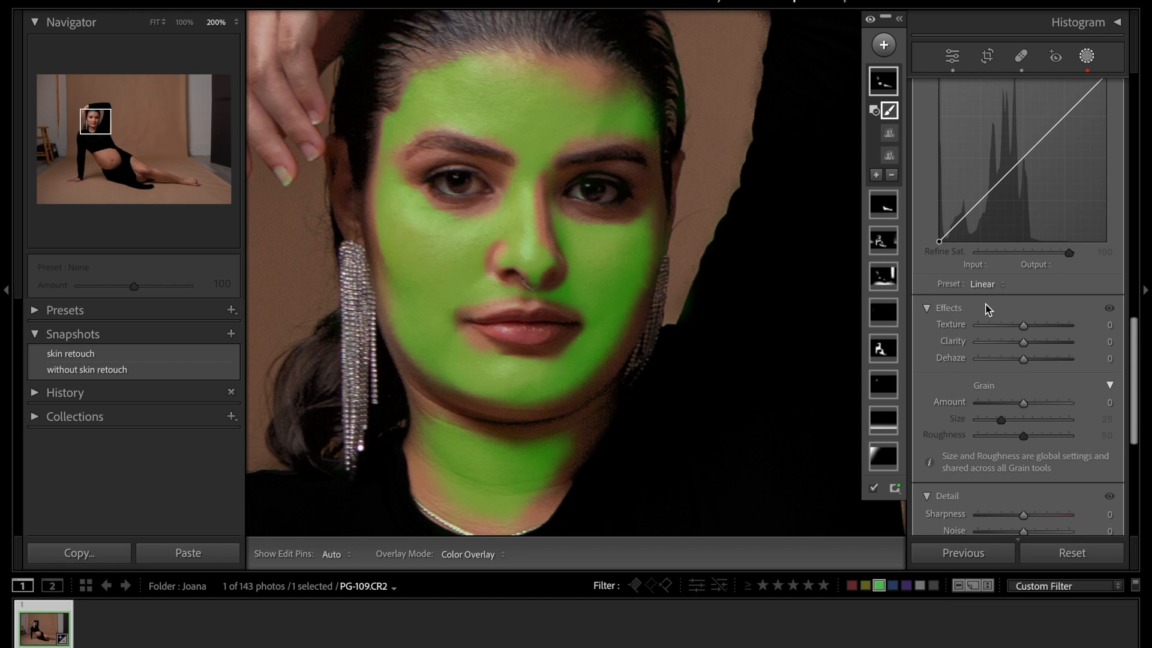
mouse_move(1026, 325)
left_mouse_down()
mouse_move(995, 327)
mouse_move(1008, 328)
left_mouse_up()
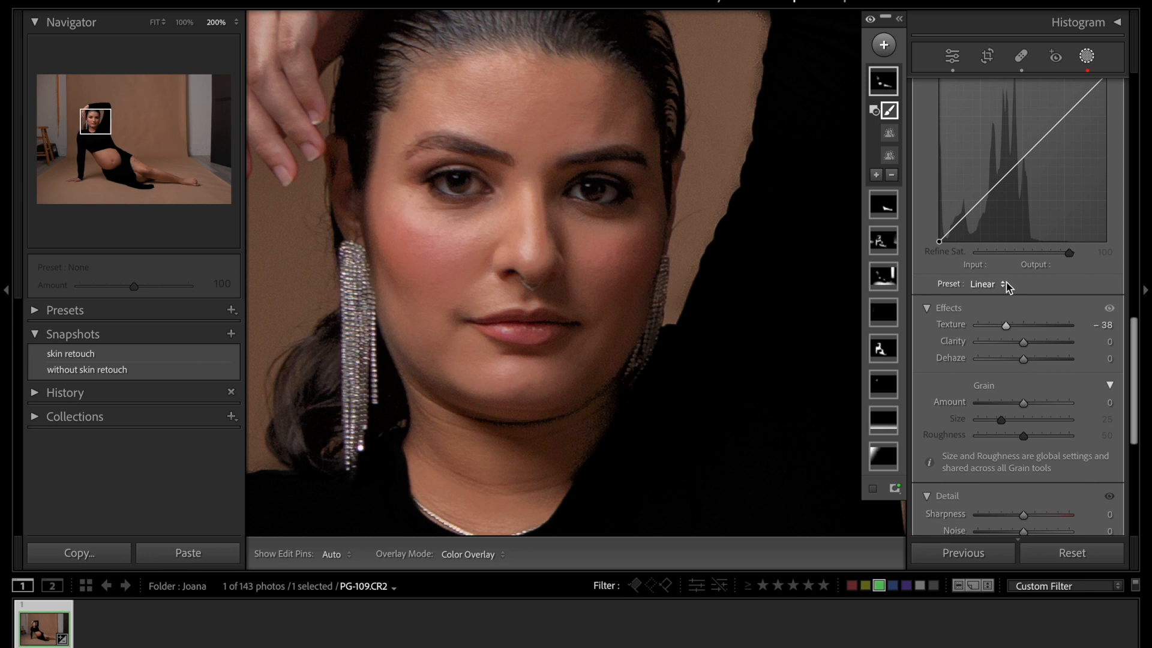
left_click_drag(1024, 344, 1001, 326)
Compare the portrait with Mask 9 hidden and shown, and view the whole photo with the mask on
mouse_move(880, 179)
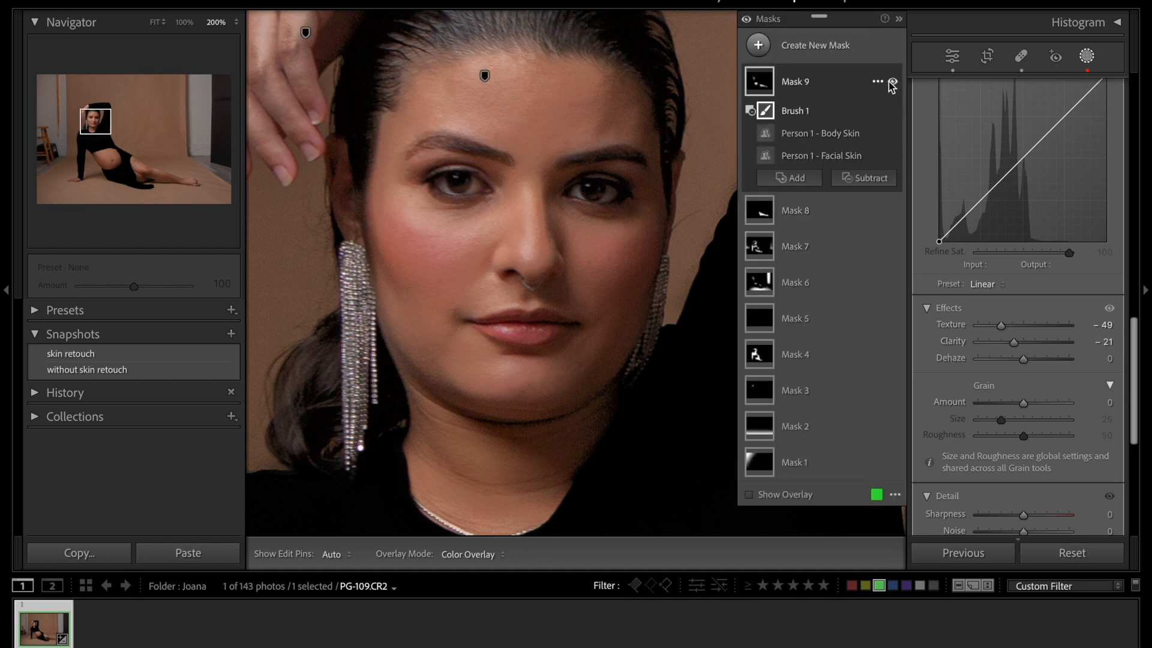
left_click(894, 81)
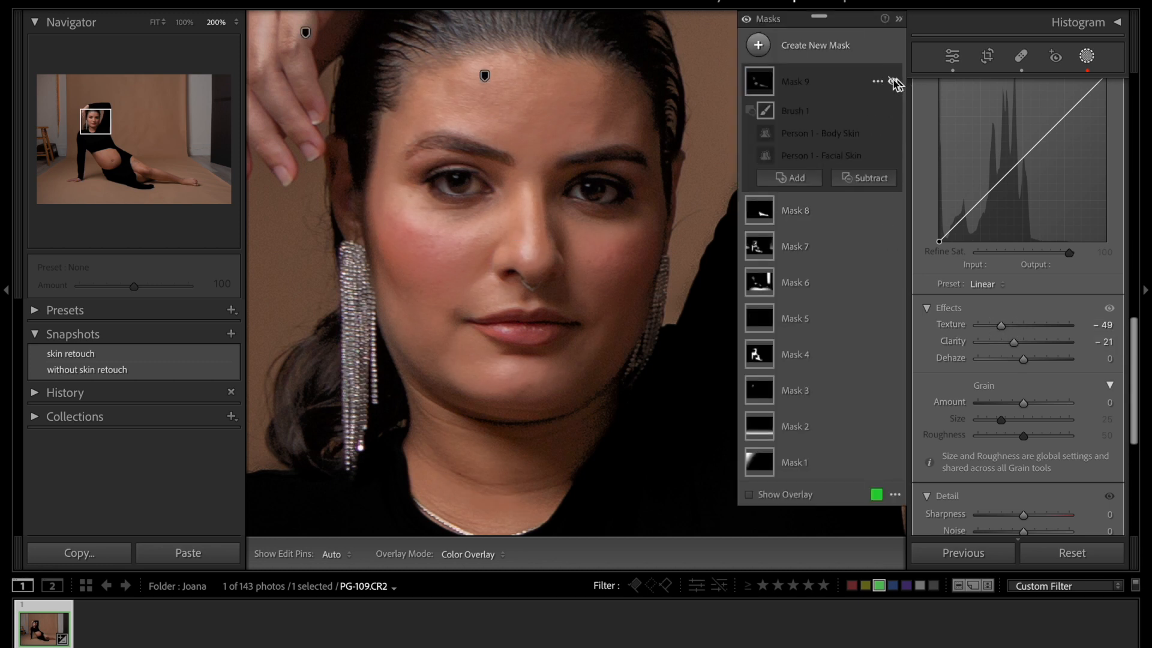
left_click(893, 81)
left_click(893, 82)
left_click(894, 81)
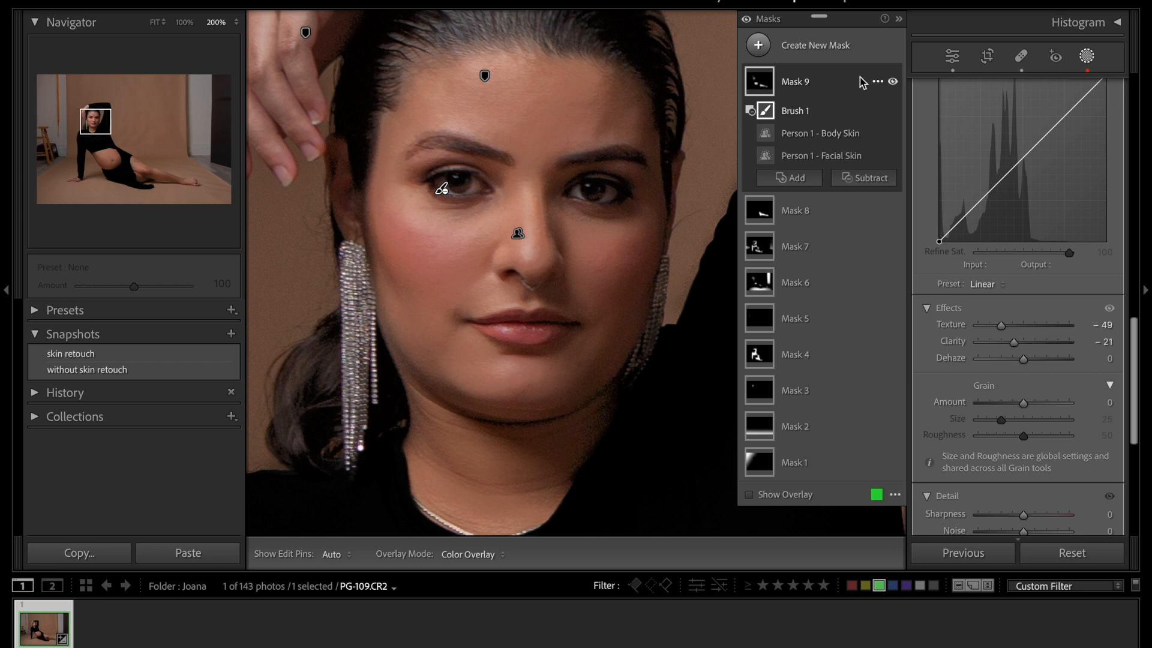
left_click(894, 83)
left_click(889, 83)
left_click(154, 22)
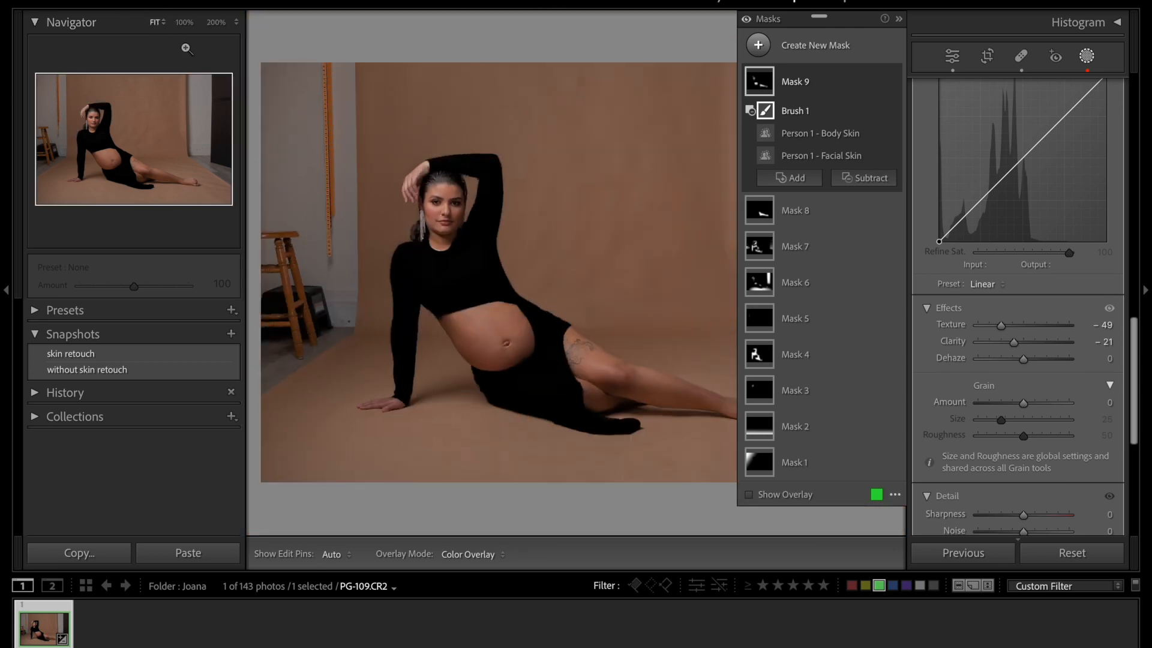